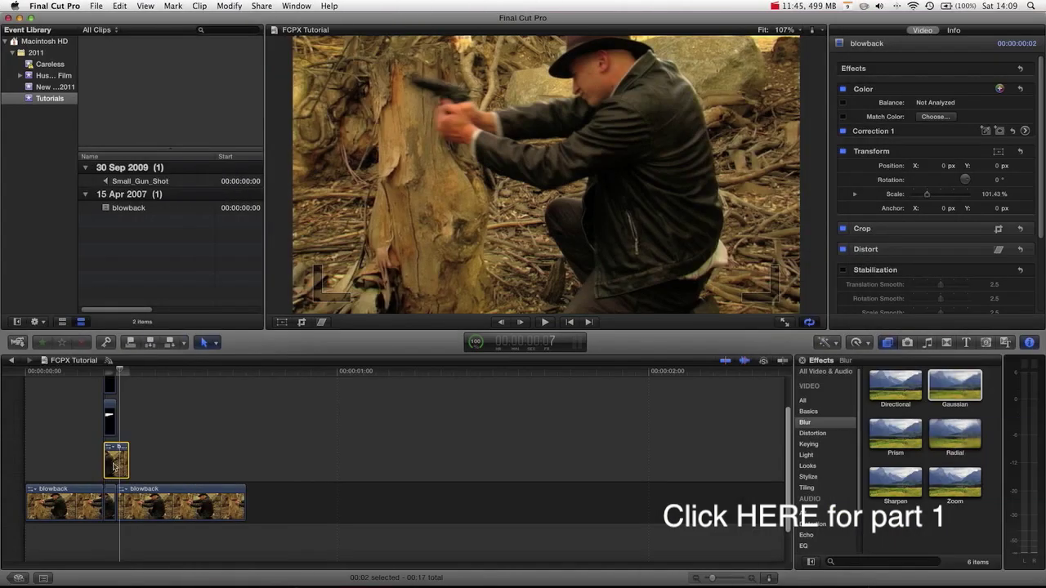
# Move the playhead back to the blowback clip's muzzle-flash frame in the timeline ruler.
pyautogui.click(106, 372)
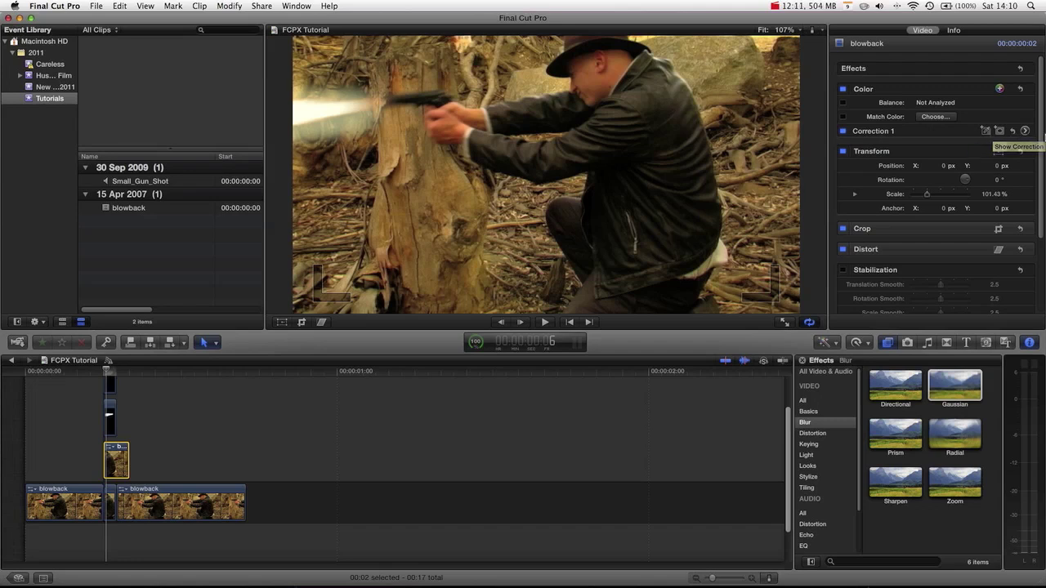
# In Correction 1's Color Board, raise exposure highlights and midtones (+22%) and lower highlight saturation.
pyautogui.click(988, 133)
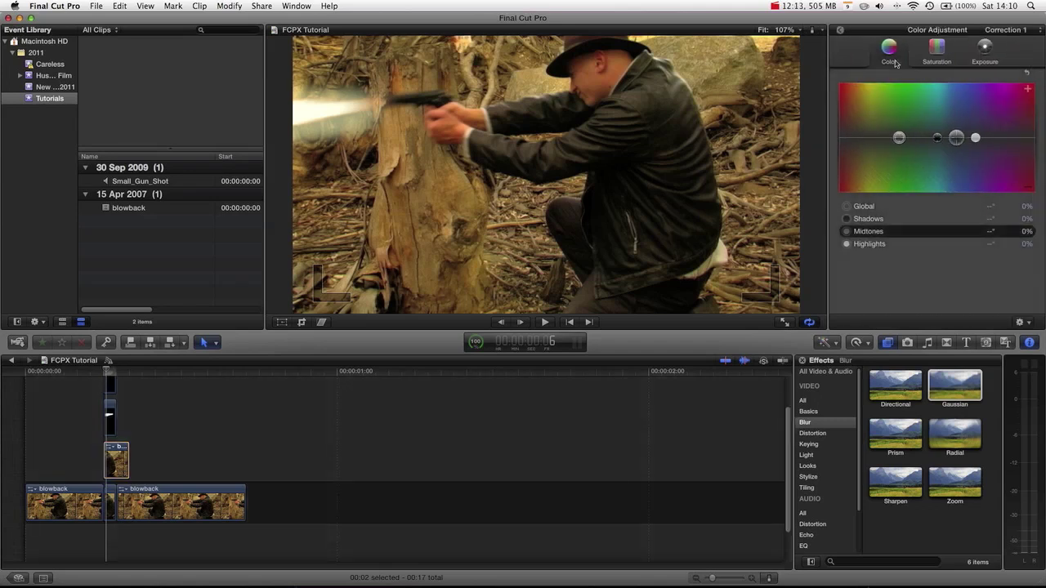
pyautogui.click(983, 47)
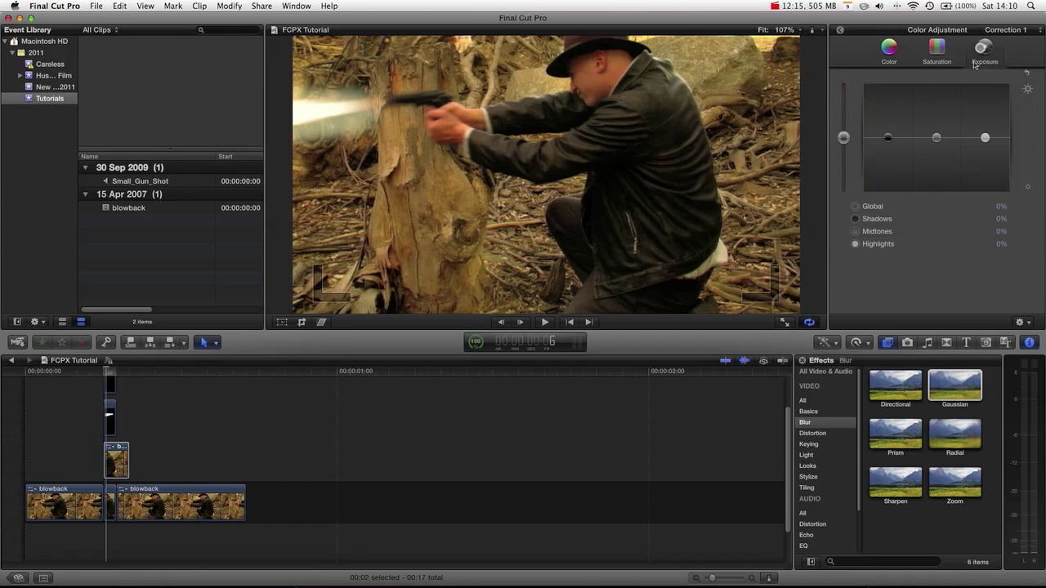
pyautogui.moveTo(985, 137); pyautogui.dragTo(981, 105)
pyautogui.moveTo(936, 138); pyautogui.dragTo(937, 125)
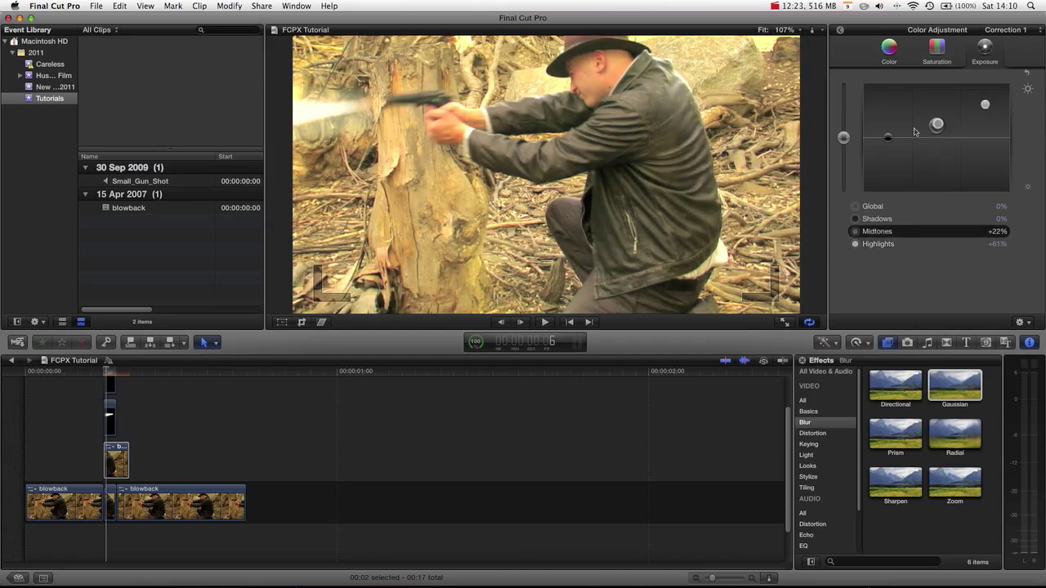
pyautogui.click(938, 51)
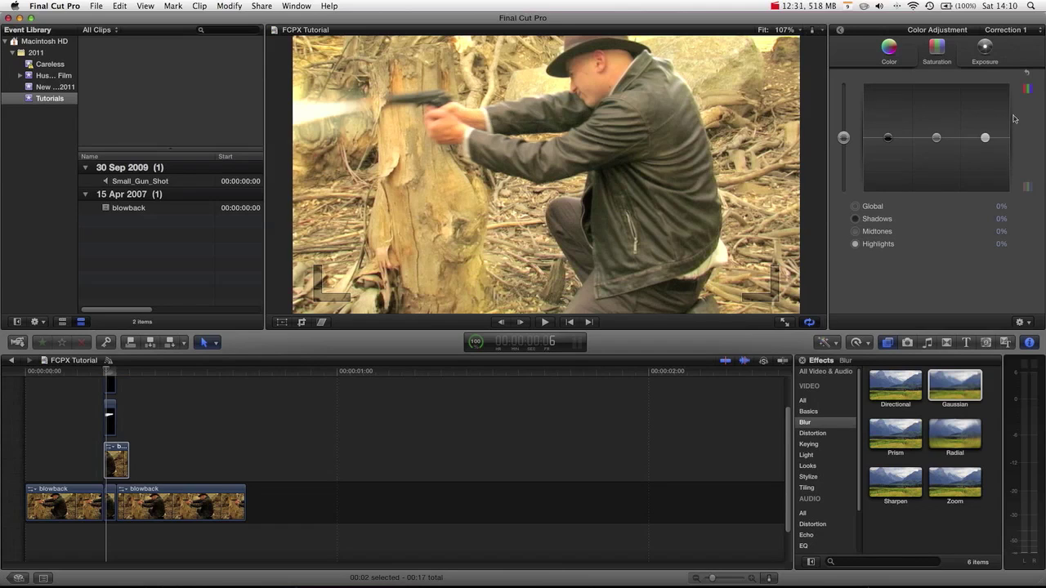
pyautogui.moveTo(985, 139); pyautogui.dragTo(935, 133)
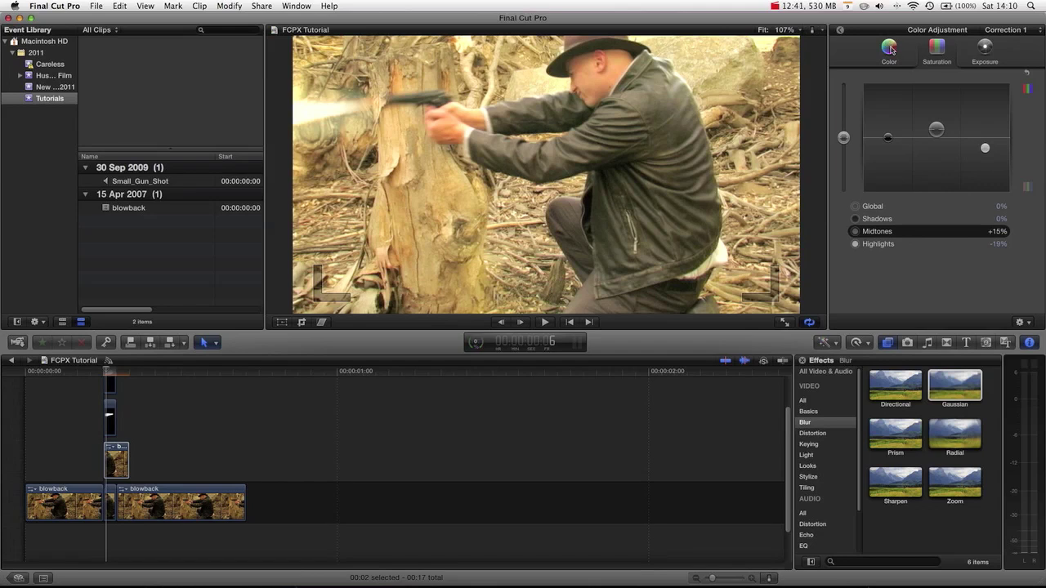
# Tint the highlights yellow at 60° and settle highlights exposure at +67%.
pyautogui.click(888, 46)
pyautogui.click(974, 137)
pyautogui.moveTo(950, 139); pyautogui.dragTo(871, 129)
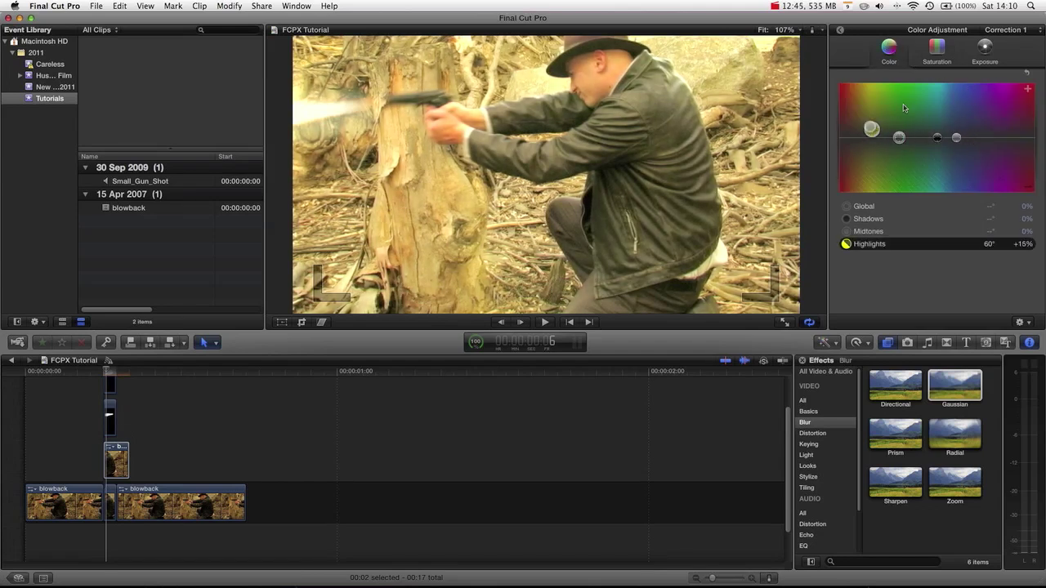
pyautogui.click(985, 51)
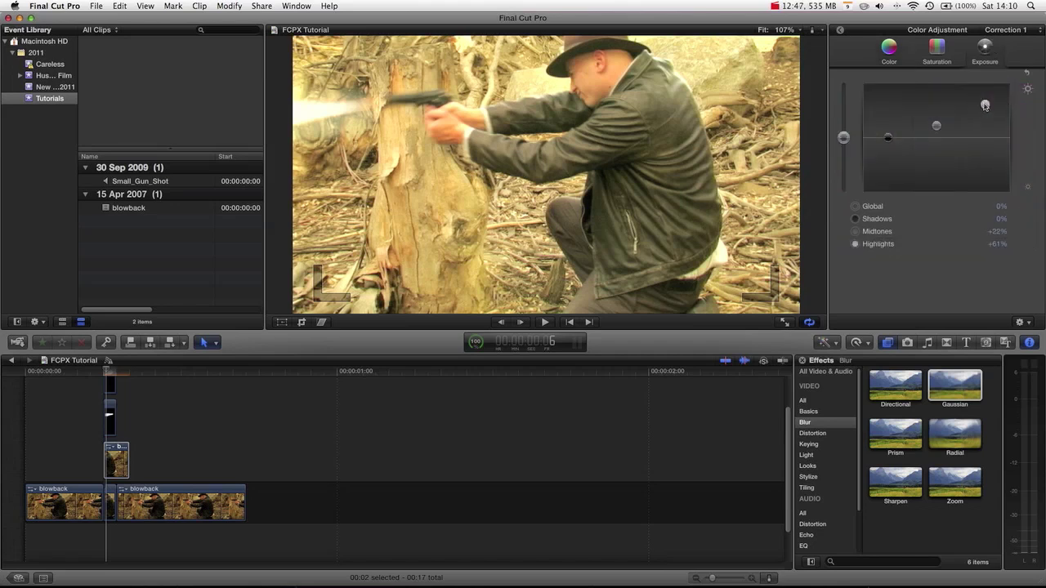
pyautogui.click(984, 100)
pyautogui.moveTo(985, 100); pyautogui.dragTo(985, 102)
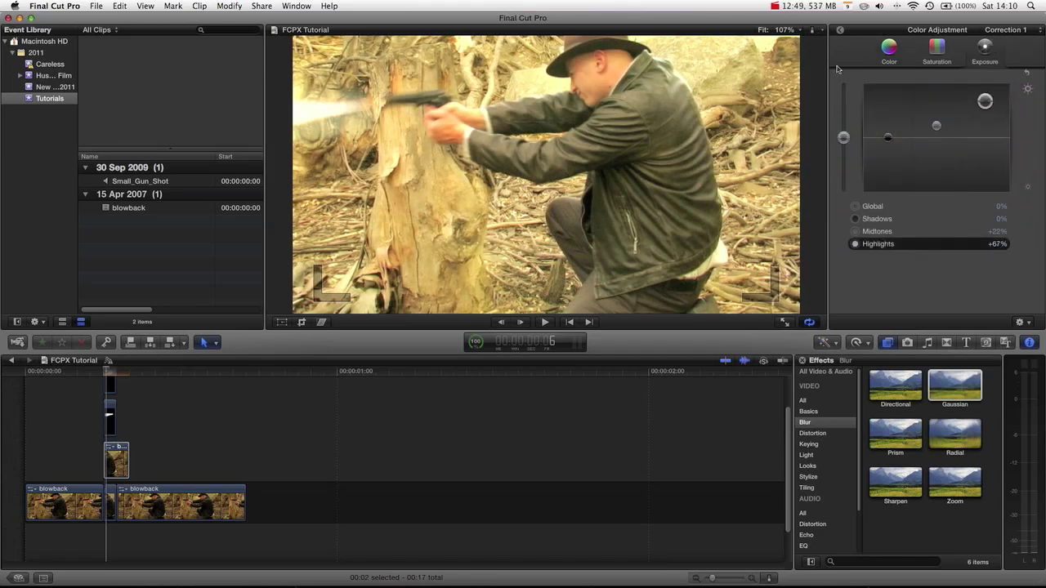
pyautogui.click(840, 31)
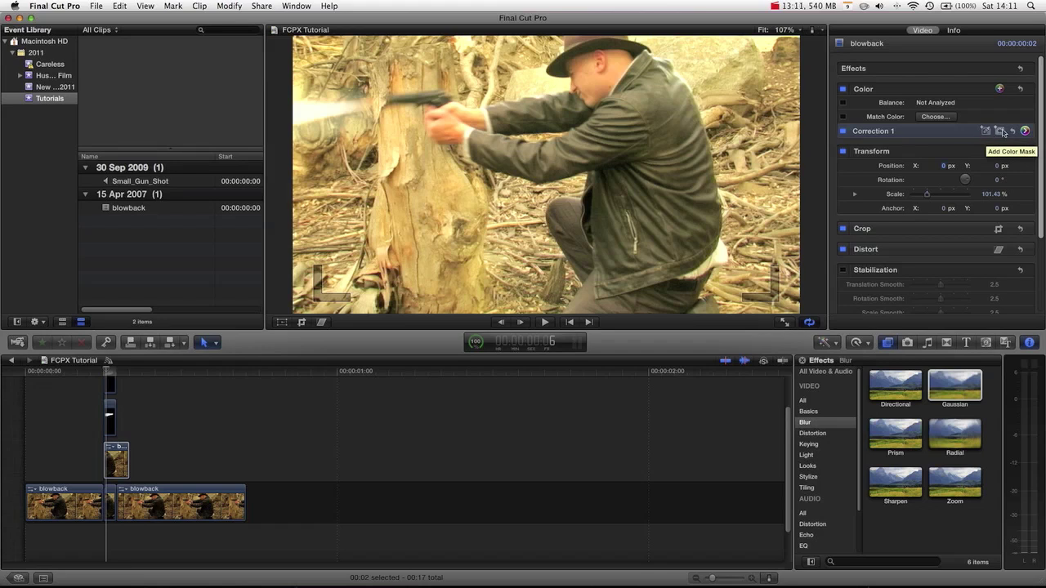
pyautogui.click(987, 132)
pyautogui.click(611, 113)
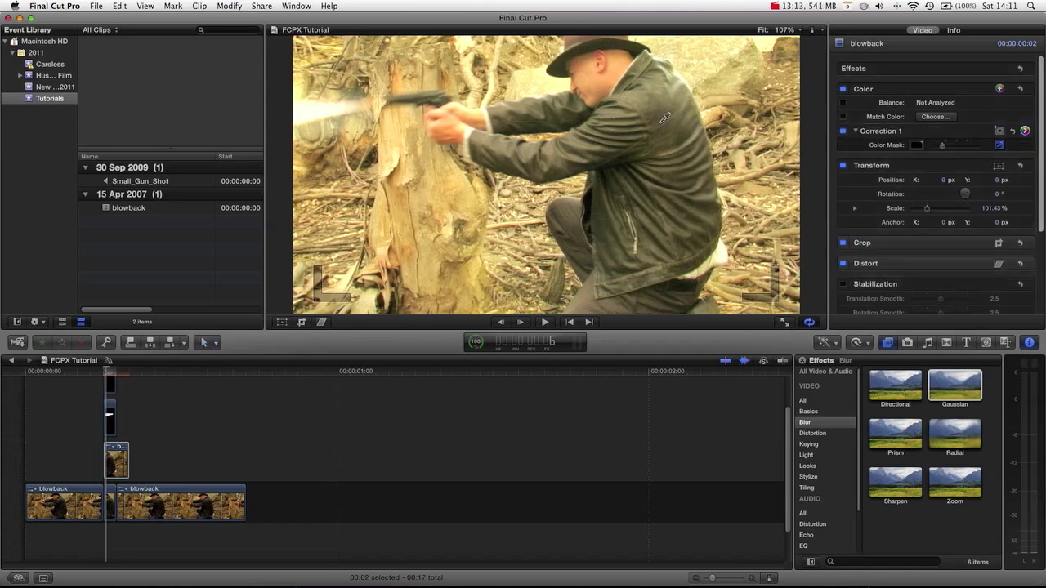
pyautogui.moveTo(597, 75)
pyautogui.mouseDown()
pyautogui.moveTo(596, 63)
pyautogui.moveTo(590, 70)
pyautogui.mouseUp()
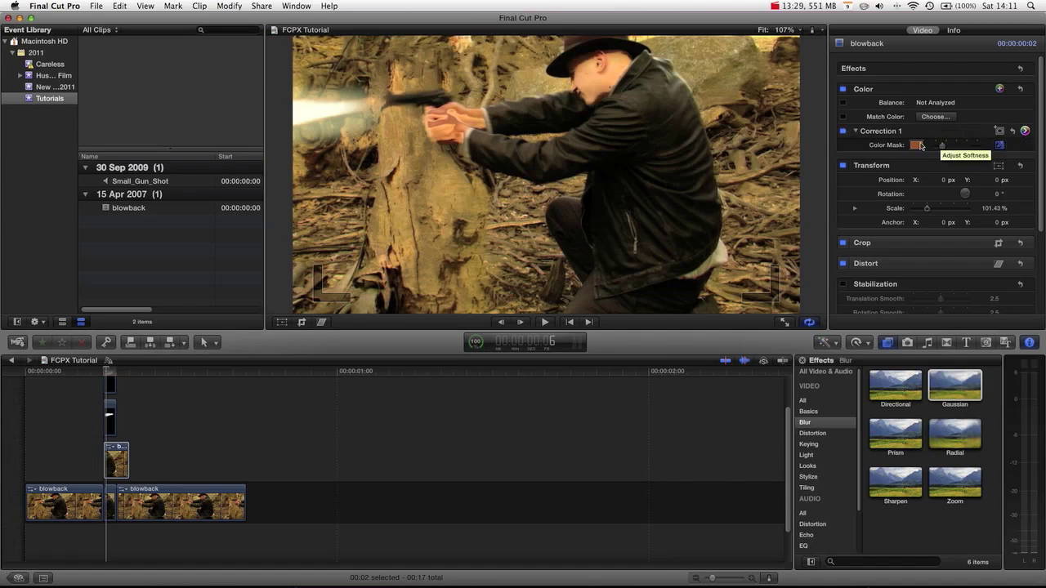
pyautogui.click(871, 146)
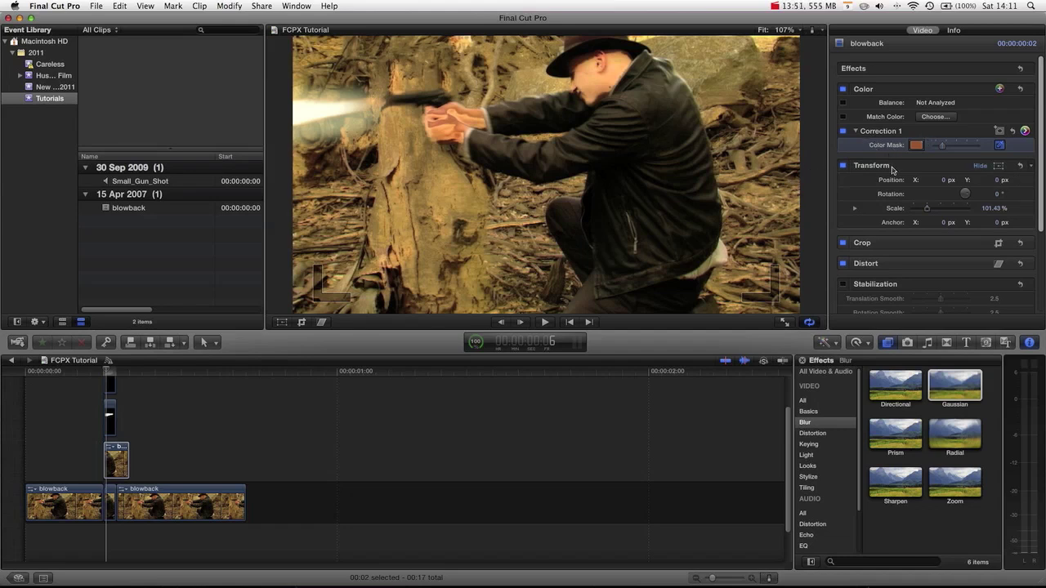
pyautogui.press('super+z')
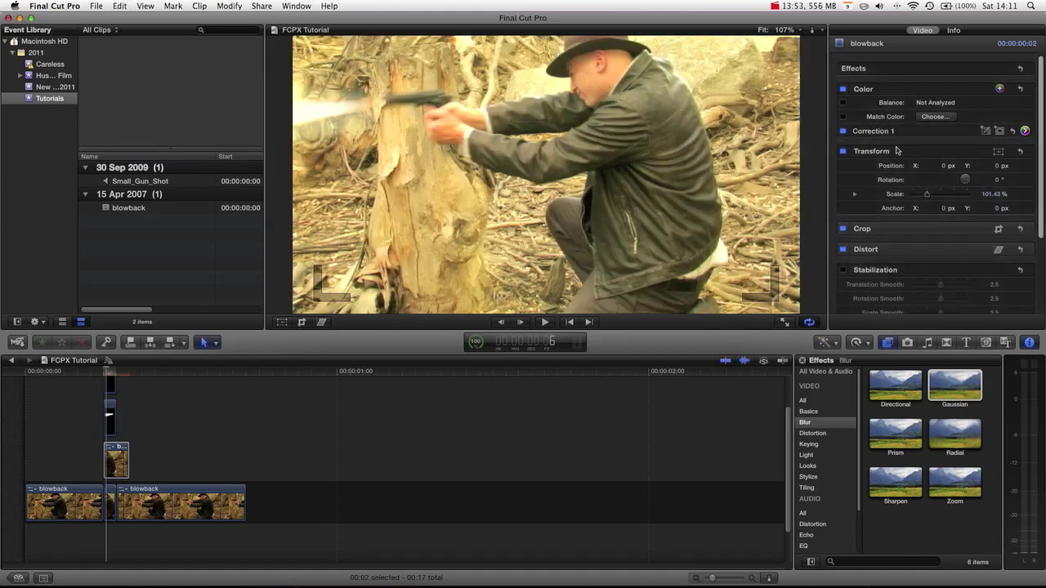
# Add three shape masks to Correction 1: flat ellipses along the arms and a circle around the head.
pyautogui.click(1003, 134)
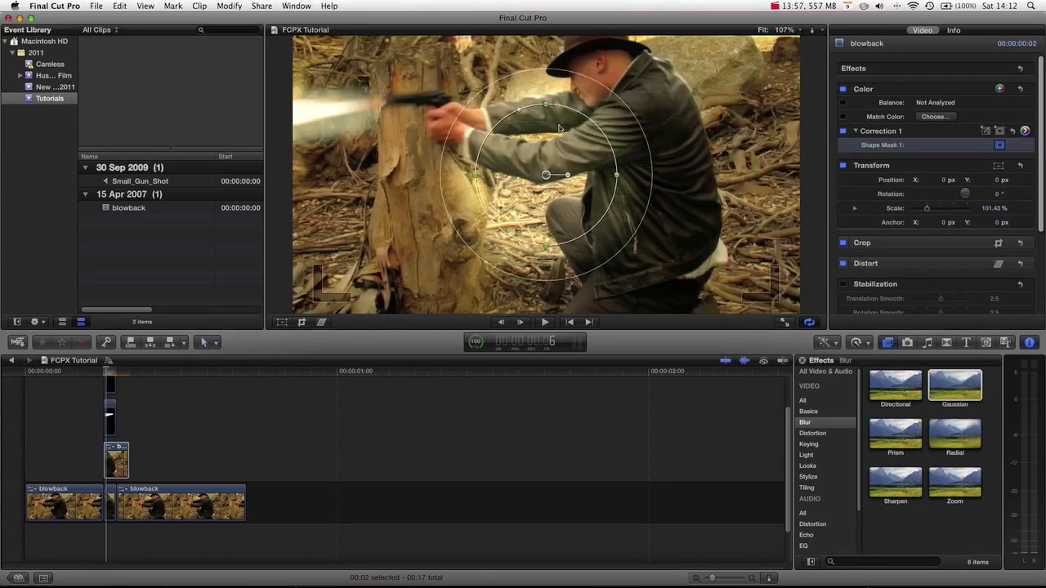
pyautogui.moveTo(547, 109)
pyautogui.mouseDown()
pyautogui.moveTo(546, 167)
pyautogui.moveTo(532, 110)
pyautogui.moveTo(553, 109)
pyautogui.moveTo(522, 116)
pyautogui.moveTo(529, 110)
pyautogui.mouseUp()
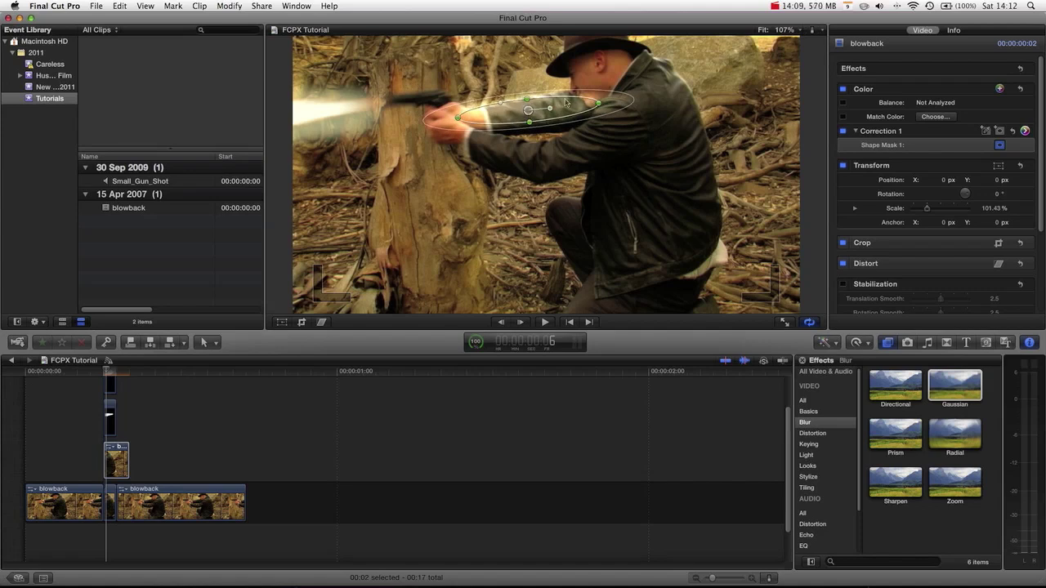
pyautogui.click(999, 135)
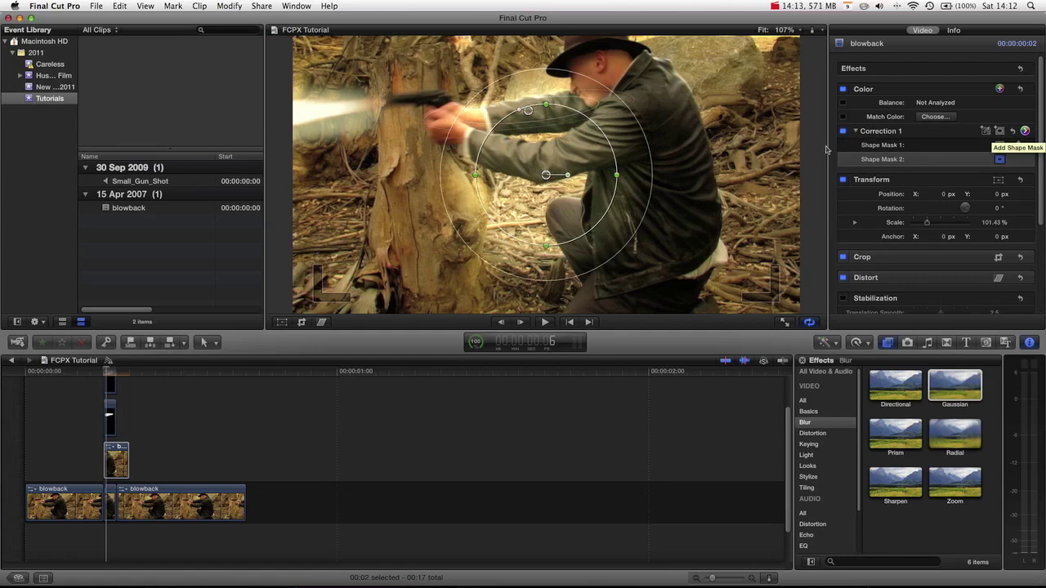
pyautogui.moveTo(548, 176); pyautogui.dragTo(594, 91)
pyautogui.moveTo(664, 93); pyautogui.dragTo(620, 93)
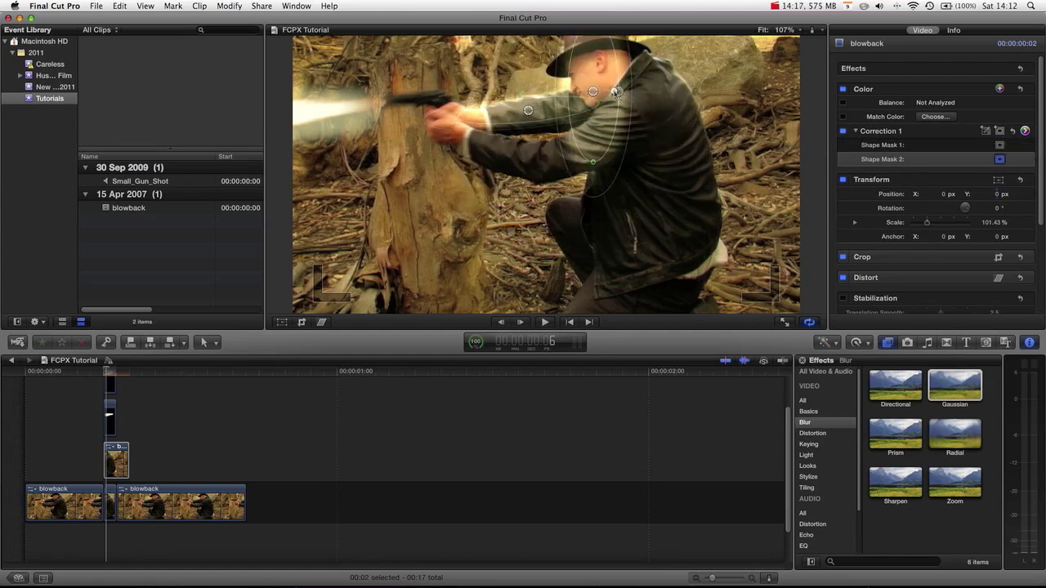
pyautogui.moveTo(593, 161); pyautogui.dragTo(588, 85)
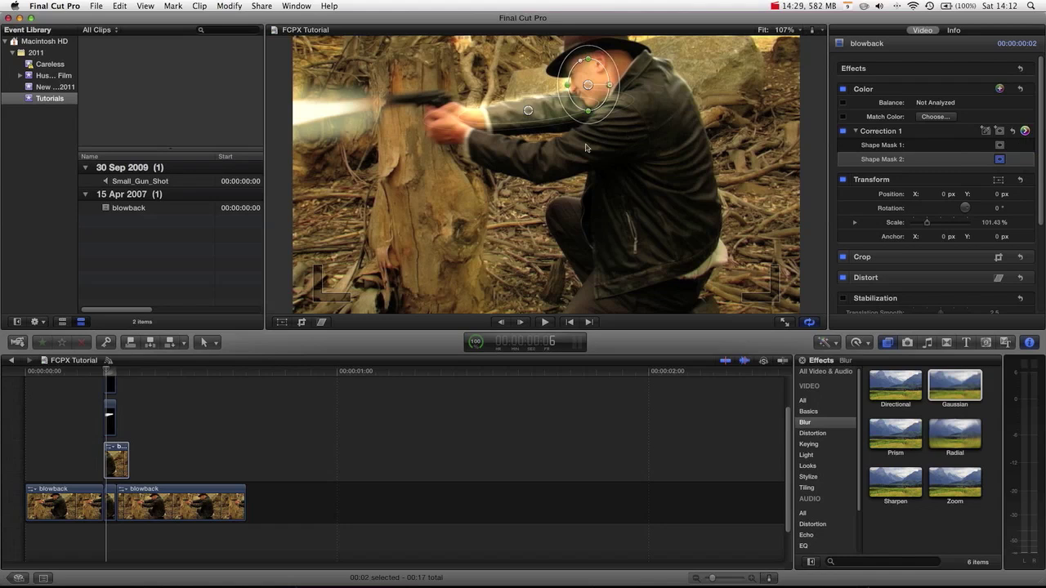
pyautogui.click(1000, 132)
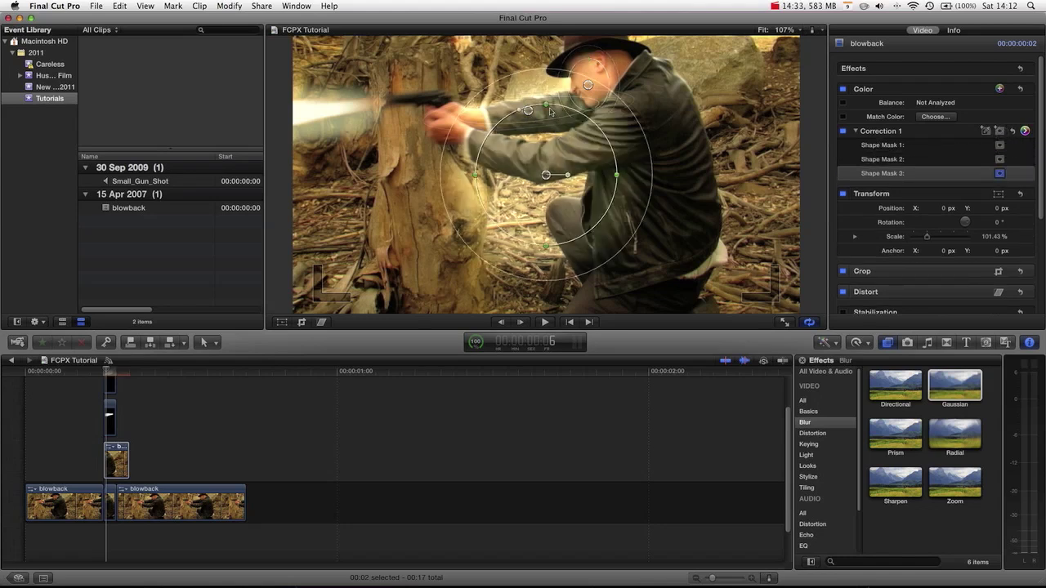
pyautogui.moveTo(545, 107); pyautogui.dragTo(494, 141)
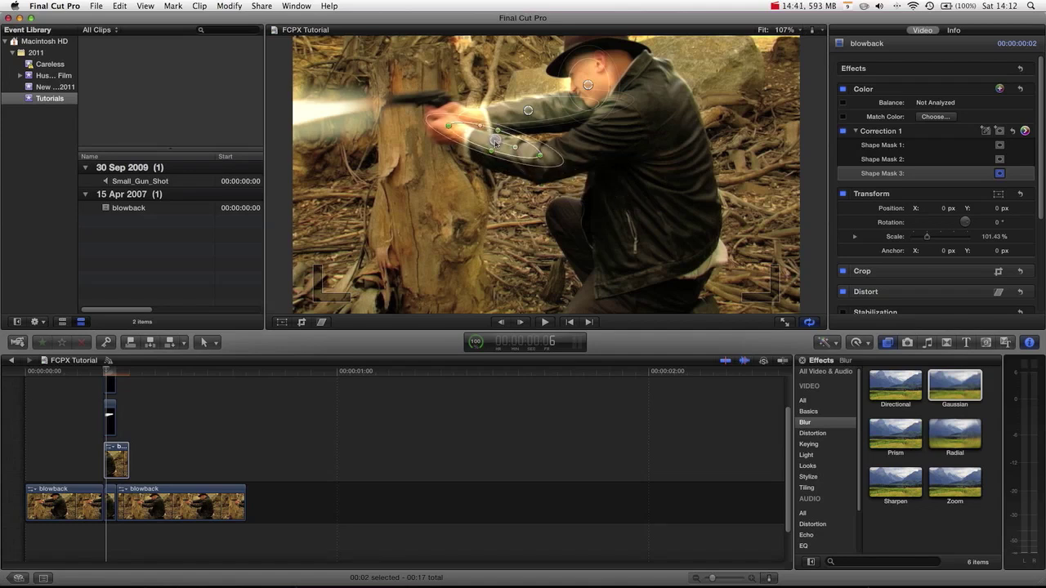
# Add a fourth shape mask as a vertical ellipse on the tree stump with a widened soft edge.
pyautogui.click(998, 131)
pyautogui.moveTo(546, 175); pyautogui.dragTo(389, 152)
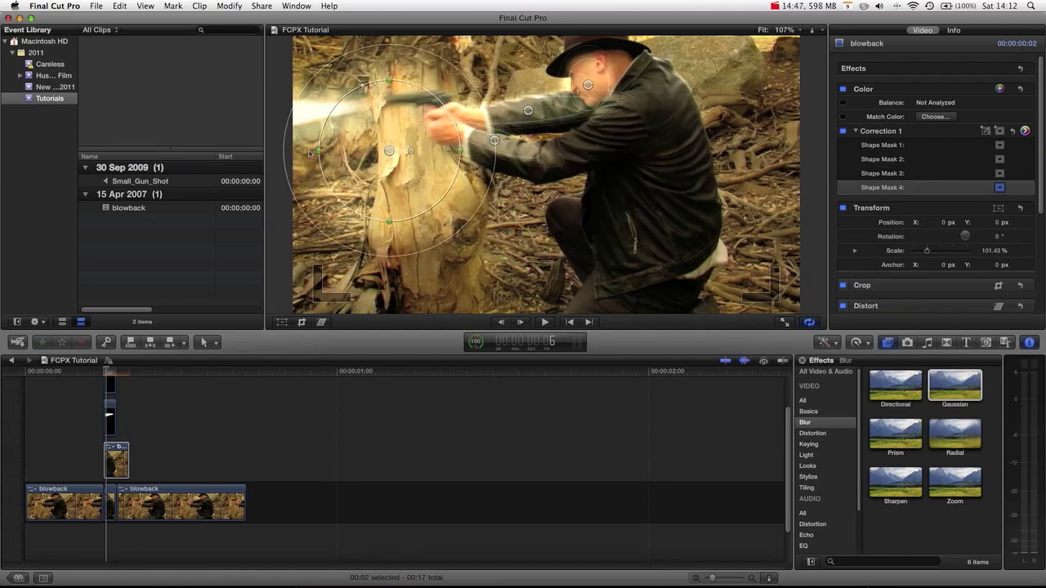
pyautogui.moveTo(317, 152); pyautogui.dragTo(354, 152)
pyautogui.moveTo(444, 160)
pyautogui.mouseDown()
pyautogui.moveTo(507, 162)
pyautogui.moveTo(423, 165)
pyautogui.mouseUp()
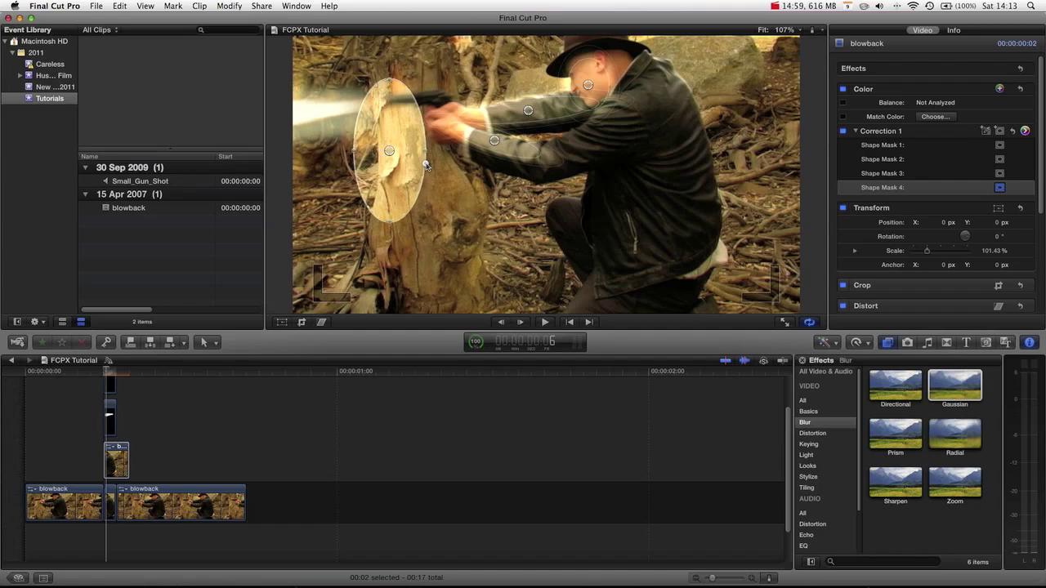
pyautogui.moveTo(426, 166); pyautogui.dragTo(409, 154)
# Reshape Shape Mask 3 along the arms and nudge Shape Masks 1 and 2 into place.
pyautogui.click(495, 141)
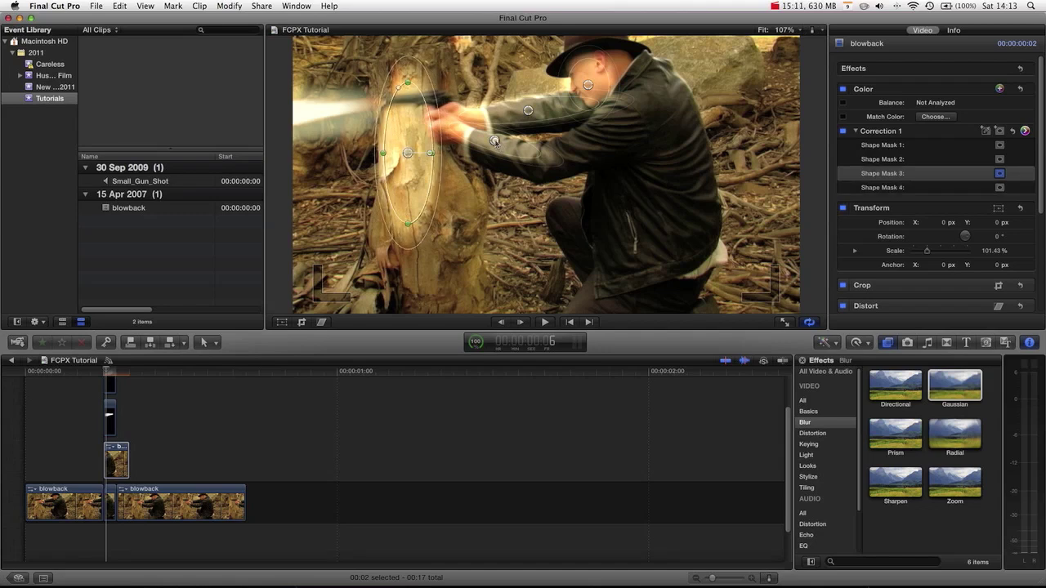
pyautogui.moveTo(515, 147); pyautogui.dragTo(524, 137)
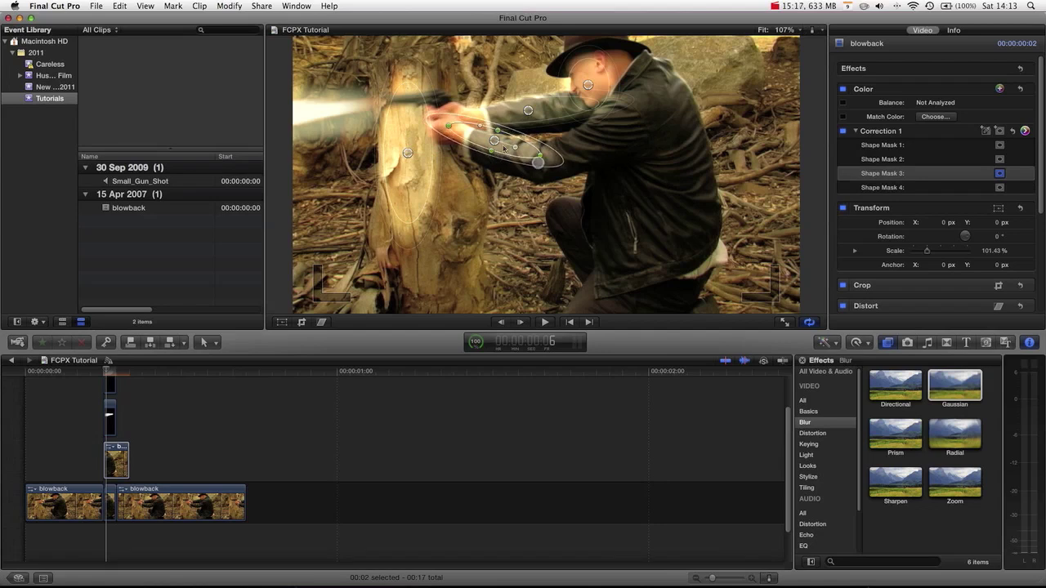
pyautogui.moveTo(495, 141); pyautogui.dragTo(492, 146)
pyautogui.click(529, 111)
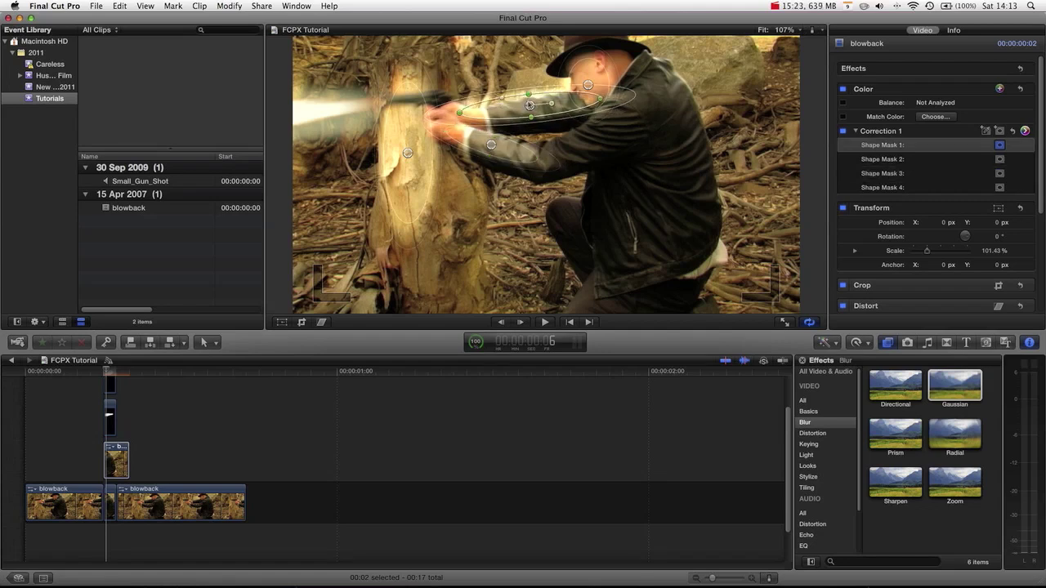
pyautogui.moveTo(529, 105); pyautogui.dragTo(530, 112)
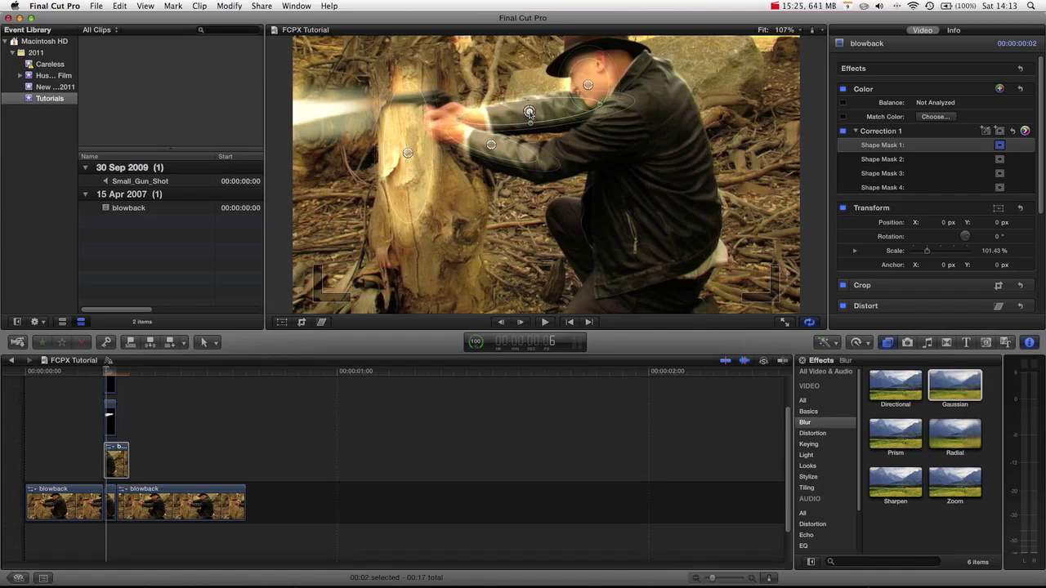
pyautogui.click(588, 85)
pyautogui.moveTo(588, 85); pyautogui.dragTo(593, 79)
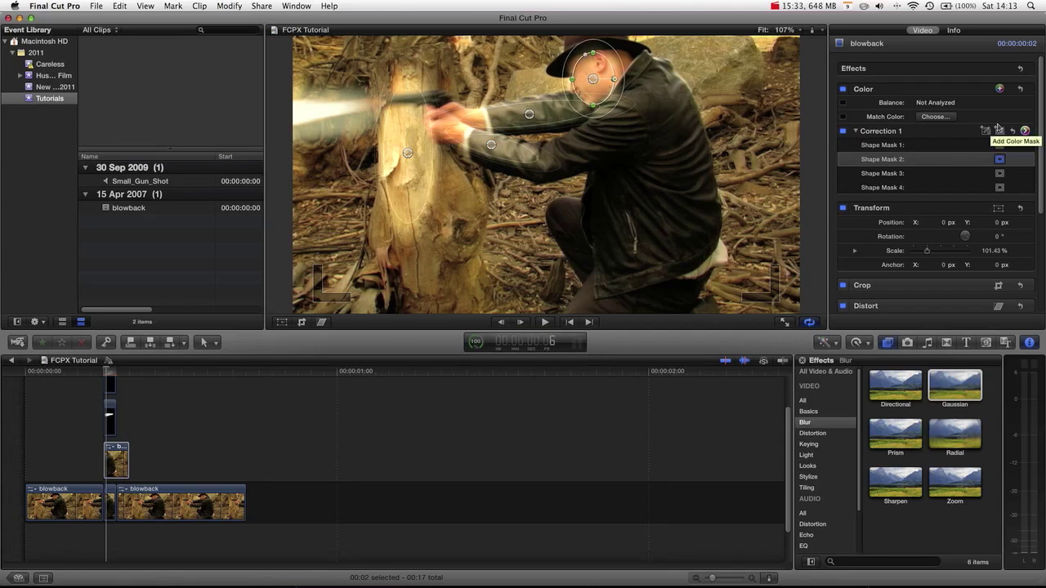
# Tone the masked highlights exposure down to about +36% and recheck the muzzle-flash frame.
pyautogui.click(1025, 131)
pyautogui.click(989, 52)
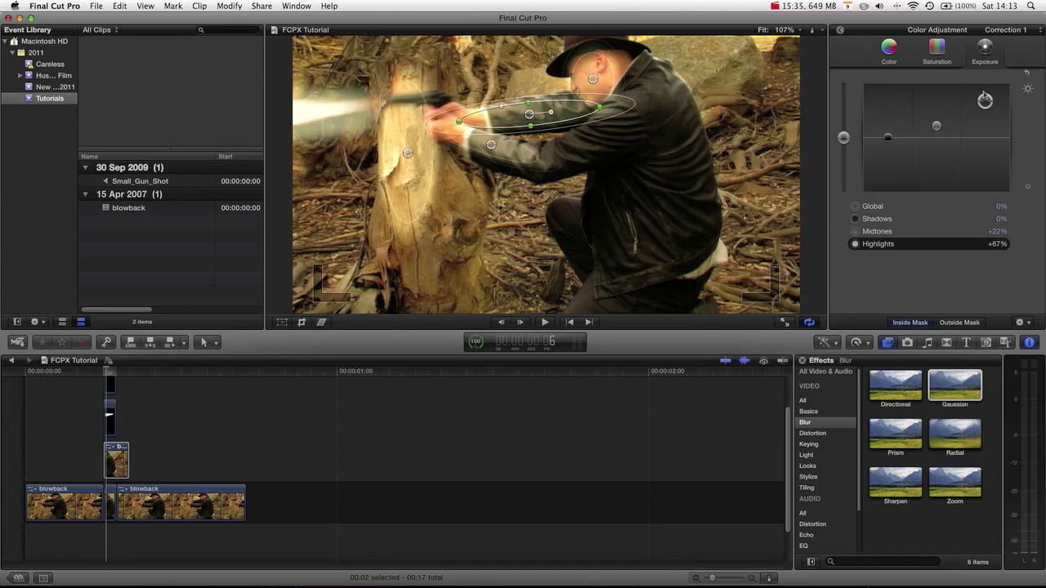
pyautogui.moveTo(984, 100); pyautogui.dragTo(985, 119)
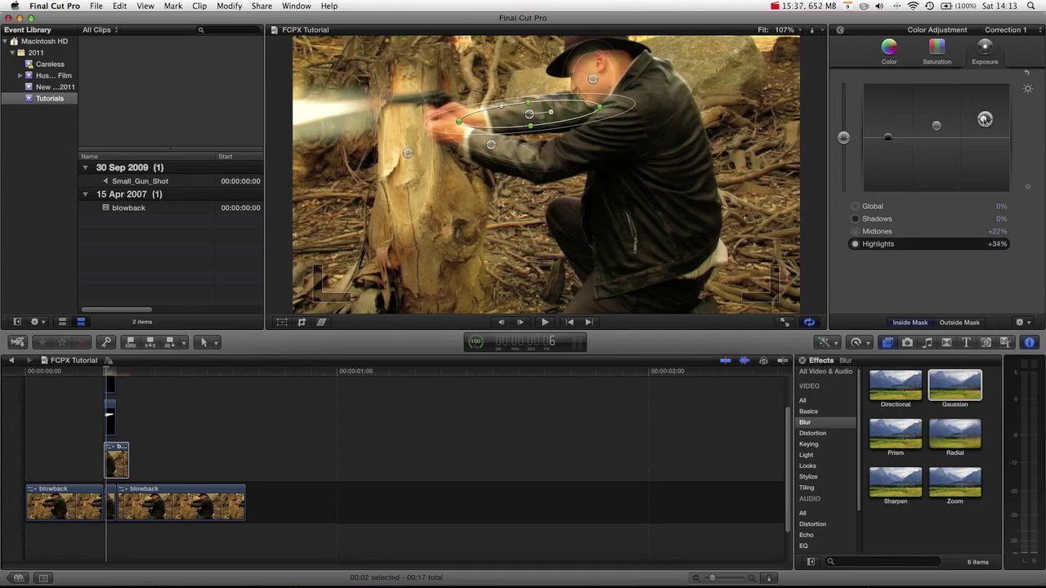
pyautogui.click(143, 376)
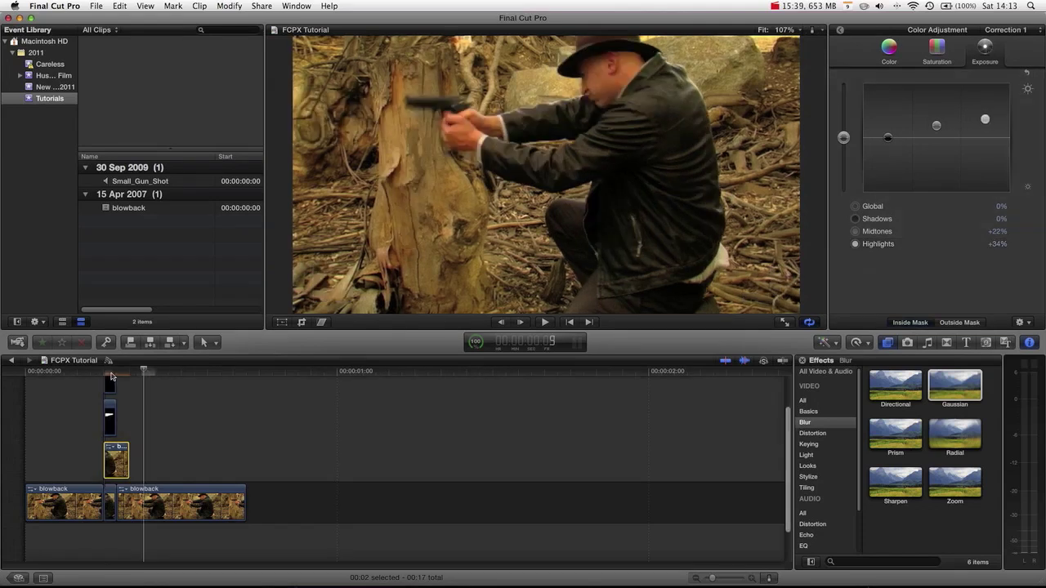
pyautogui.moveTo(112, 376)
pyautogui.mouseDown()
pyautogui.moveTo(134, 372)
pyautogui.moveTo(103, 374)
pyautogui.moveTo(139, 373)
pyautogui.moveTo(98, 374)
pyautogui.mouseUp()
pyautogui.click(163, 419)
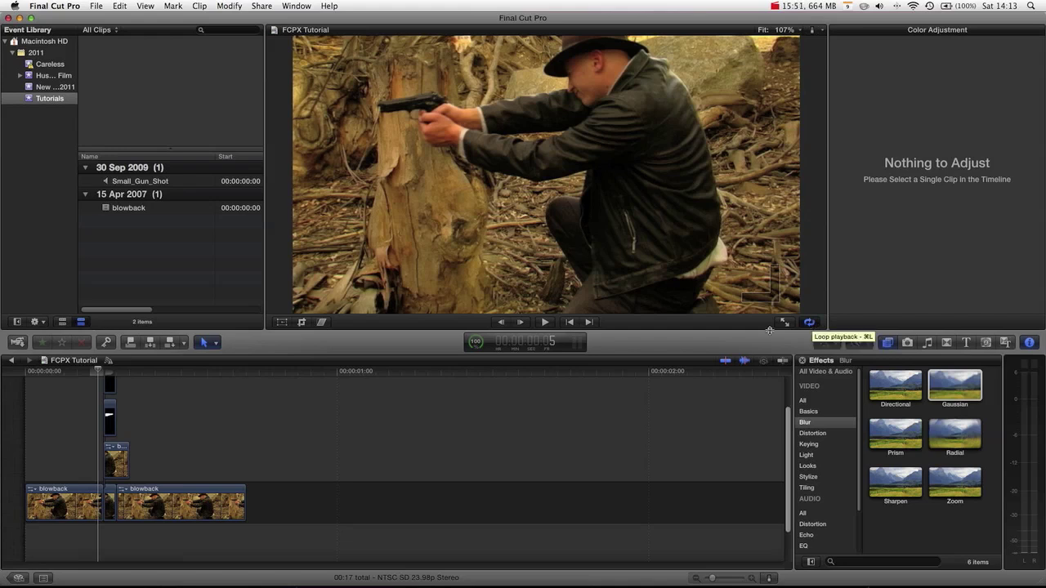
# Play the shot from the start, then select the small connected blowback layer at the flash frame.
pyautogui.click(36, 372)
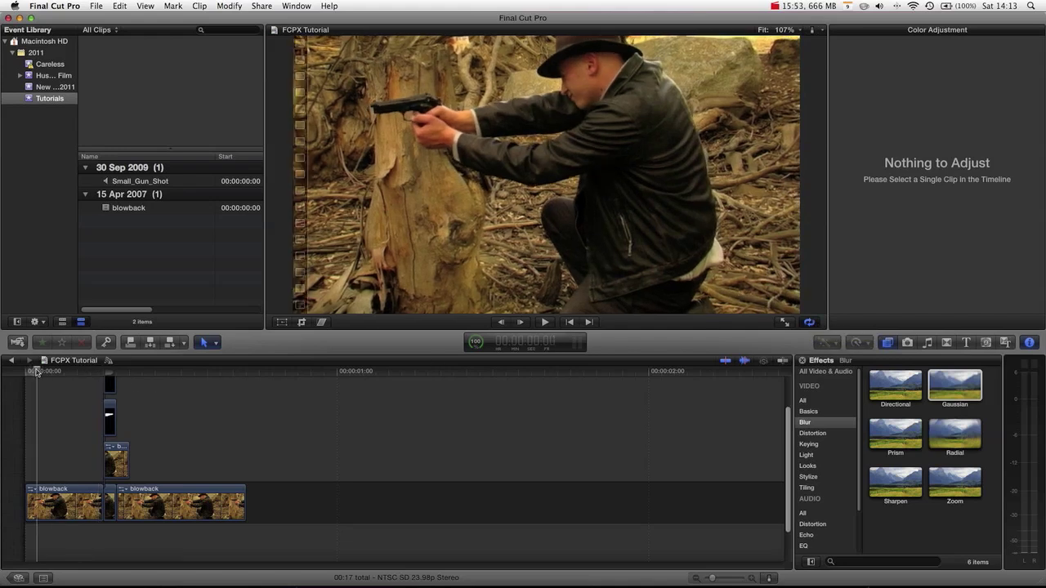
pyautogui.press('space')
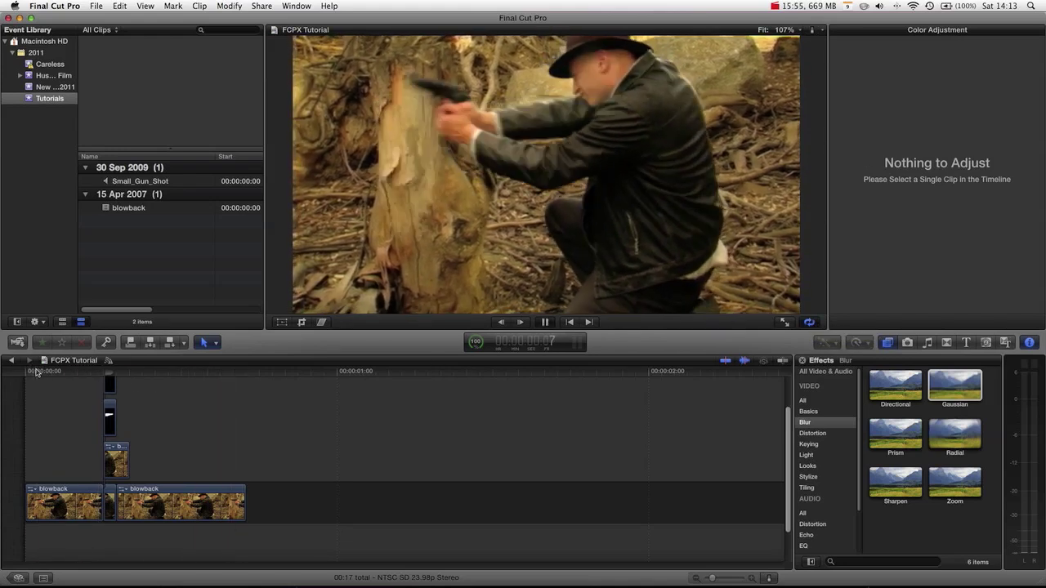
pyautogui.press('space')
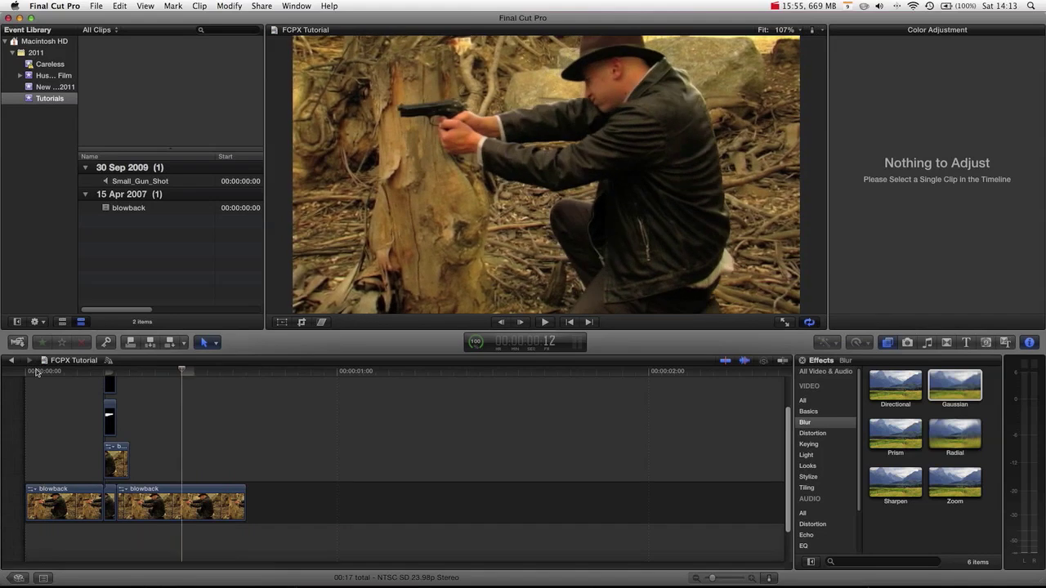
pyautogui.click(115, 379)
pyautogui.click(116, 460)
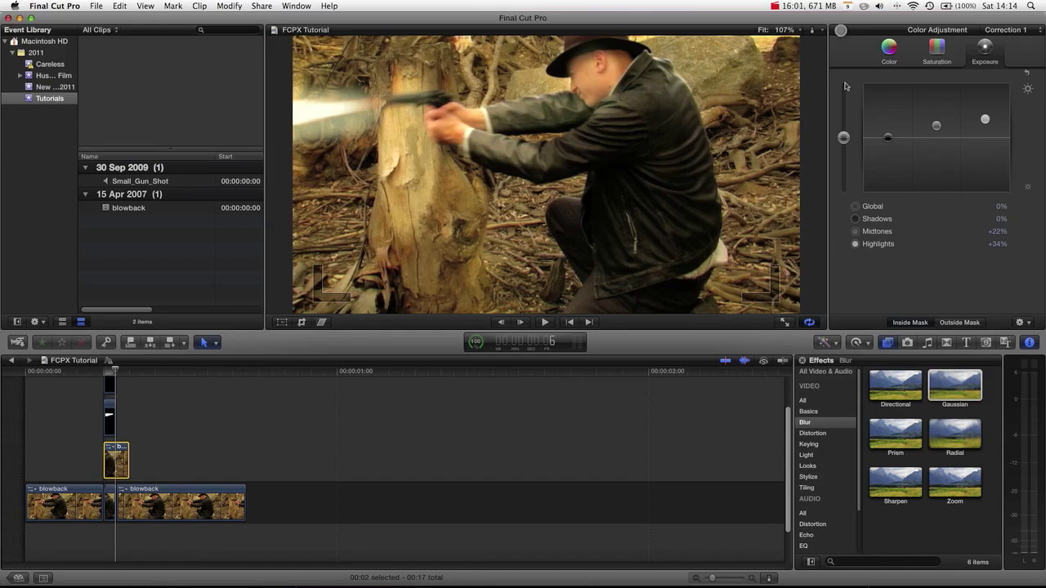
# Show the tree-trunk mask's outline and widen its soft feather edge.
pyautogui.click(840, 31)
pyautogui.click(899, 160)
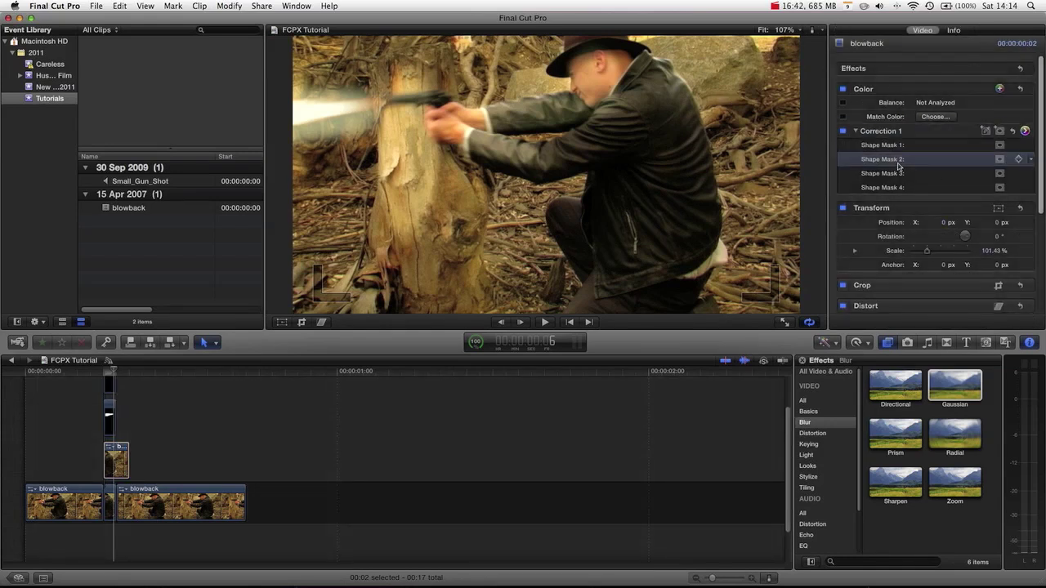
pyautogui.click(893, 173)
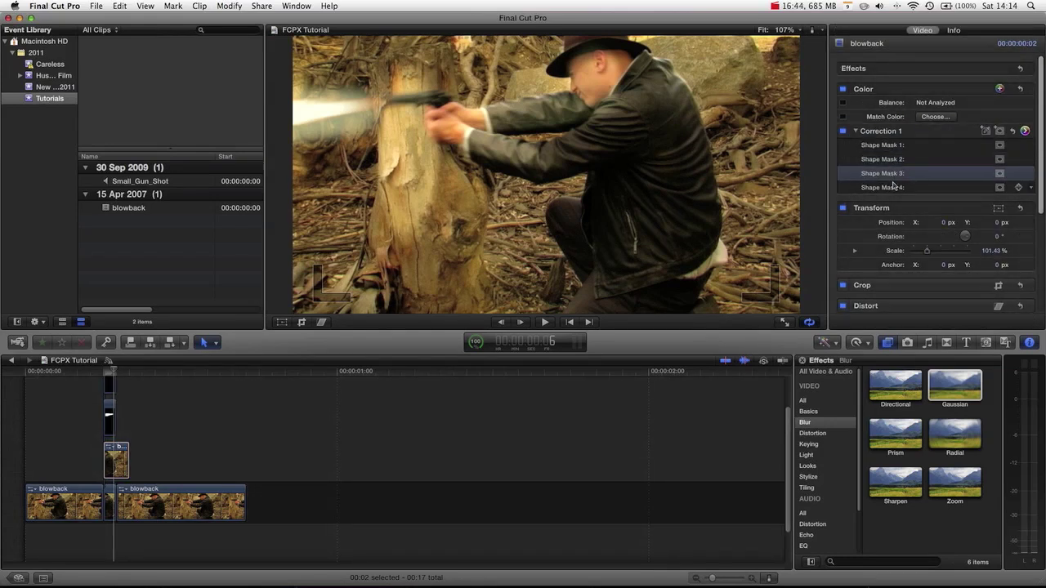
pyautogui.click(998, 174)
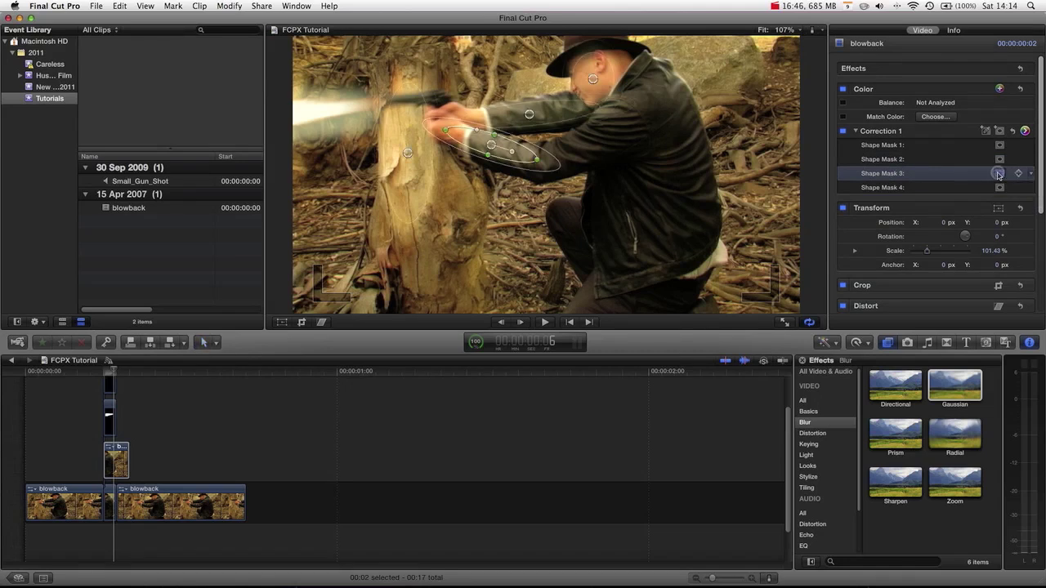
pyautogui.click(406, 153)
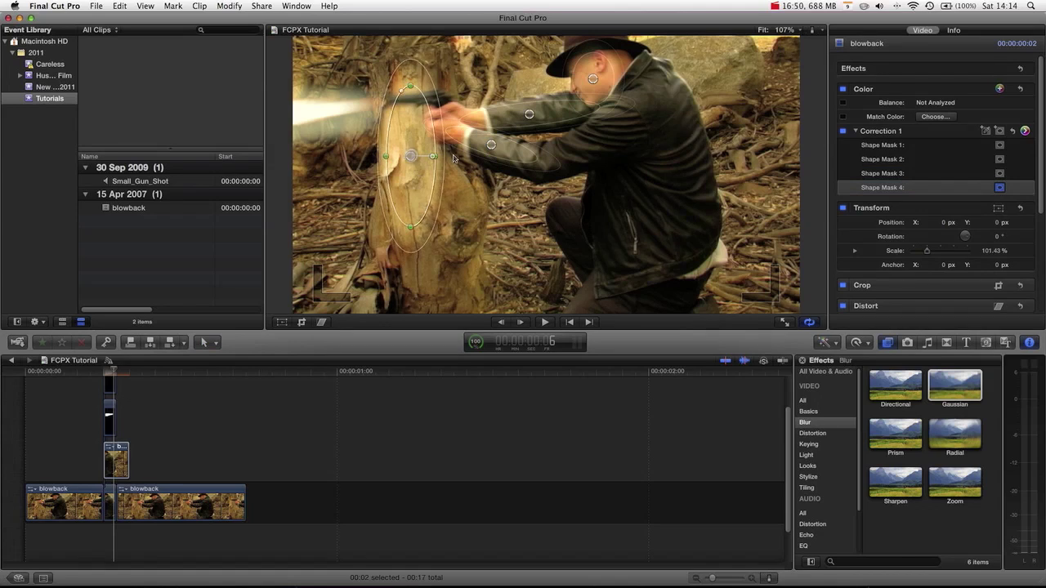
pyautogui.moveTo(446, 160); pyautogui.dragTo(419, 161)
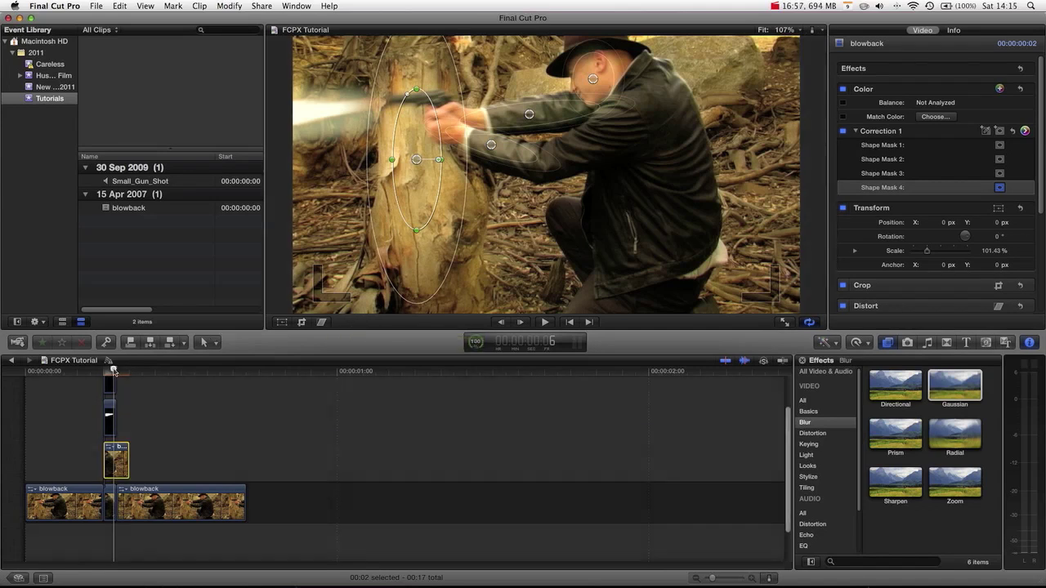
# Lower the layer's highlights exposure to +18% at the flash frame and scrub through the shot.
pyautogui.click(100, 369)
pyautogui.moveTo(100, 369)
pyautogui.mouseDown()
pyautogui.moveTo(135, 370)
pyautogui.moveTo(71, 365)
pyautogui.moveTo(236, 373)
pyautogui.moveTo(95, 372)
pyautogui.moveTo(115, 372)
pyautogui.mouseUp()
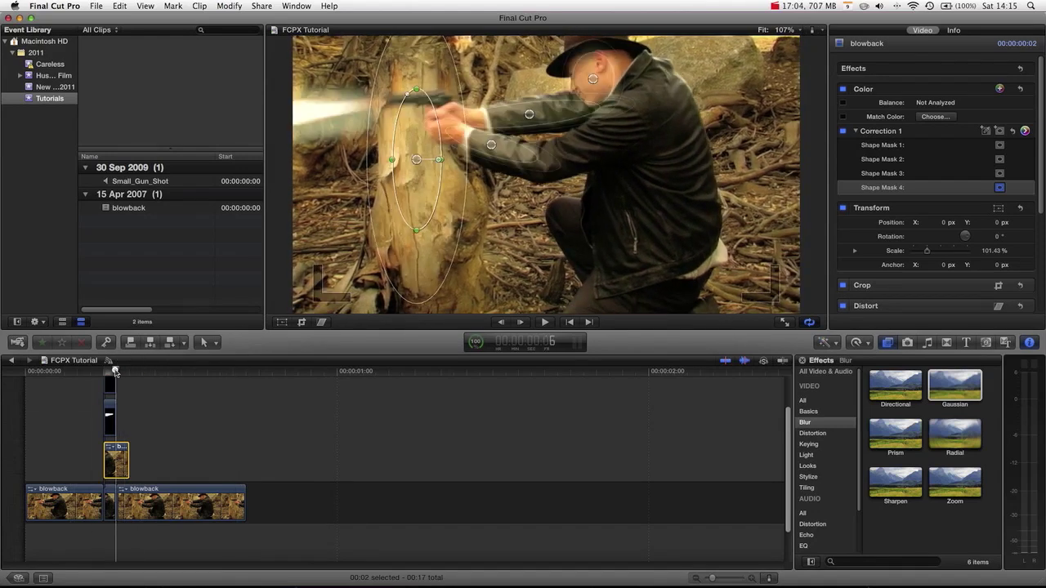
pyautogui.click(1025, 130)
pyautogui.moveTo(985, 120); pyautogui.dragTo(988, 125)
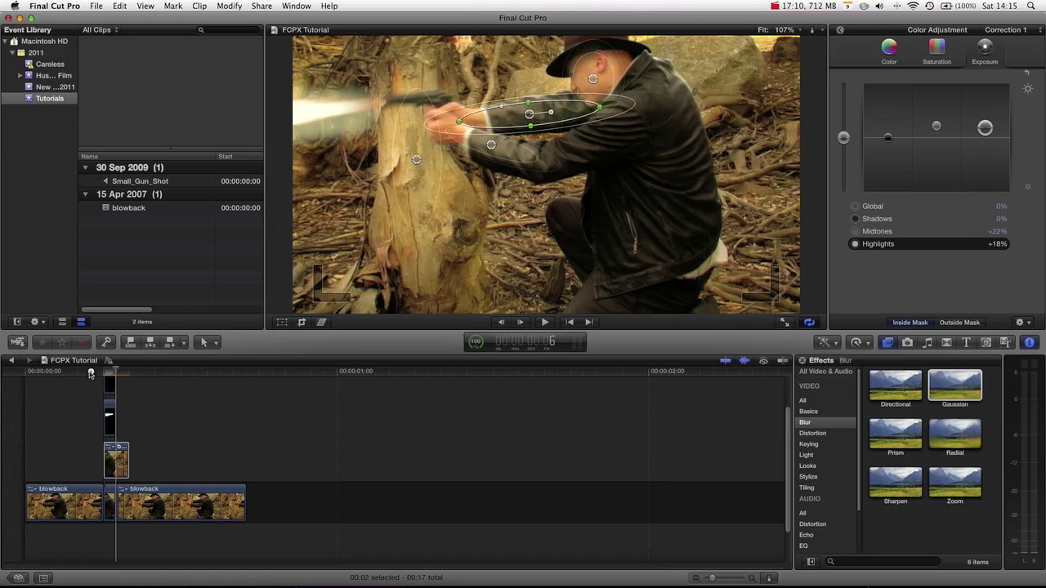
pyautogui.click(150, 372)
pyautogui.click(195, 415)
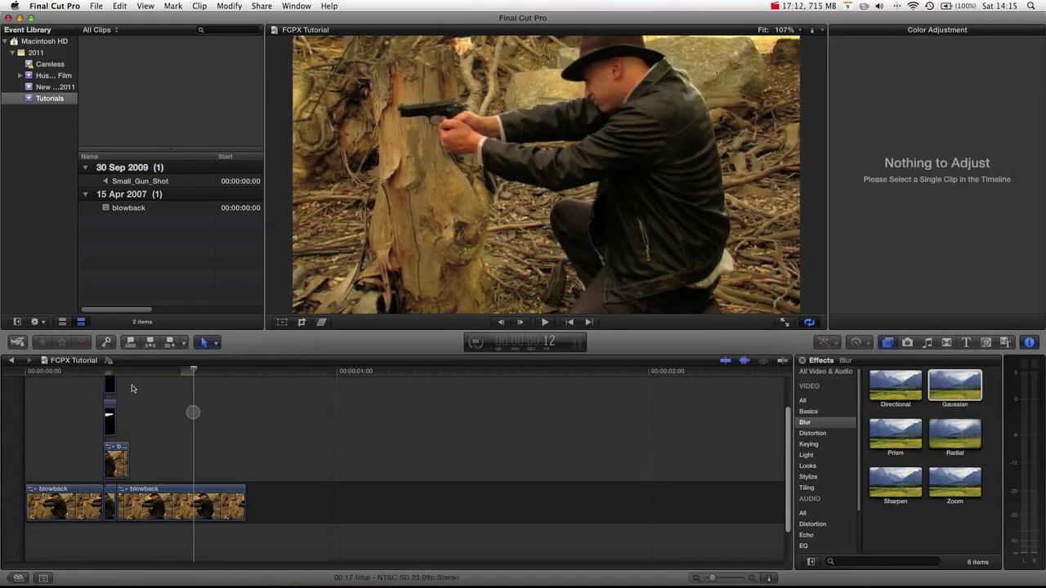
pyautogui.click(79, 371)
pyautogui.moveTo(80, 371); pyautogui.dragTo(114, 362)
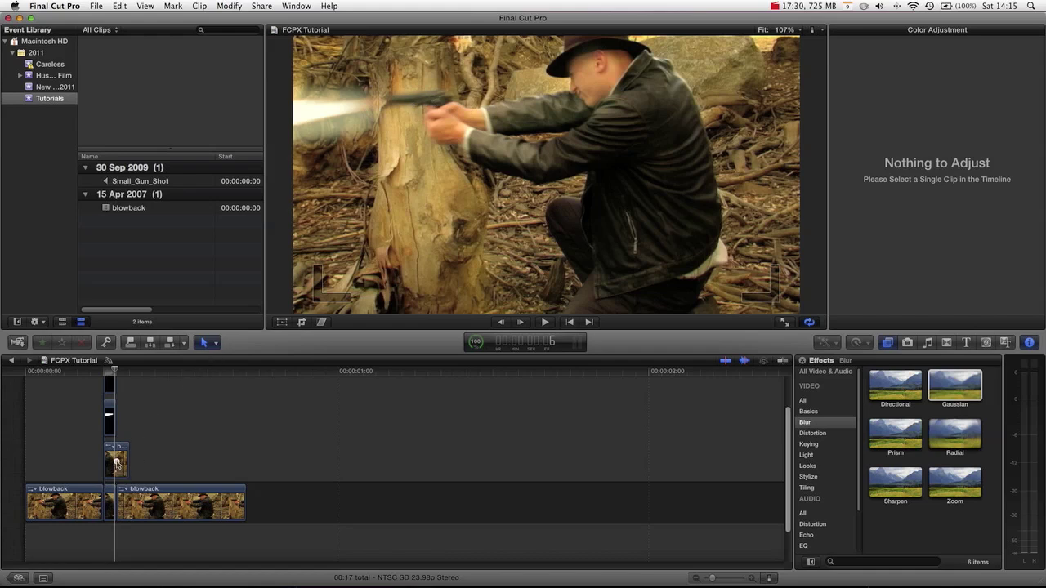
# Connect a copy of the small blowback clip with Option-V and stack it above the other layers.
pyautogui.click(119, 464)
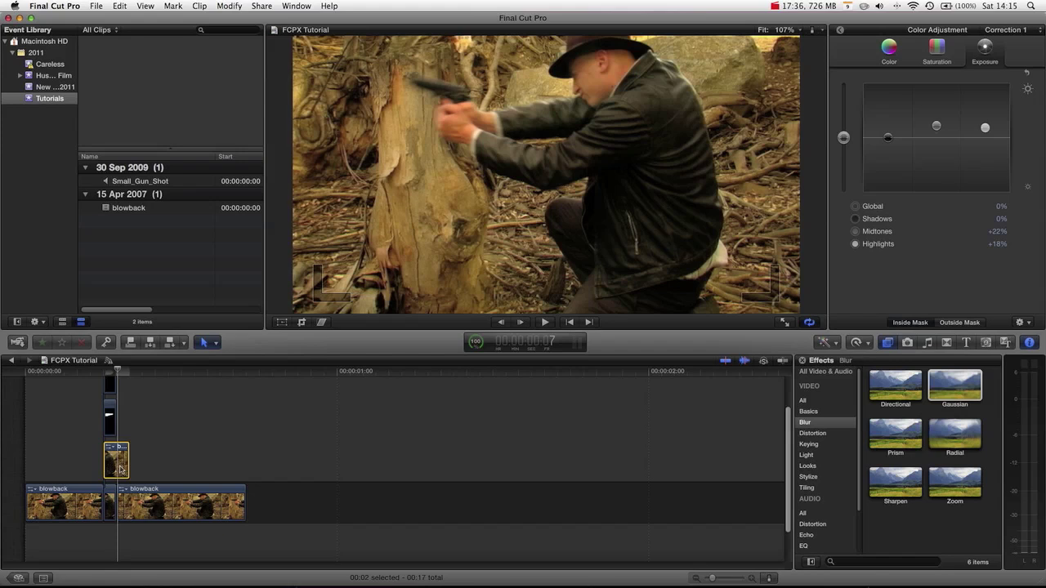
pyautogui.hotkey('alt', 'v')
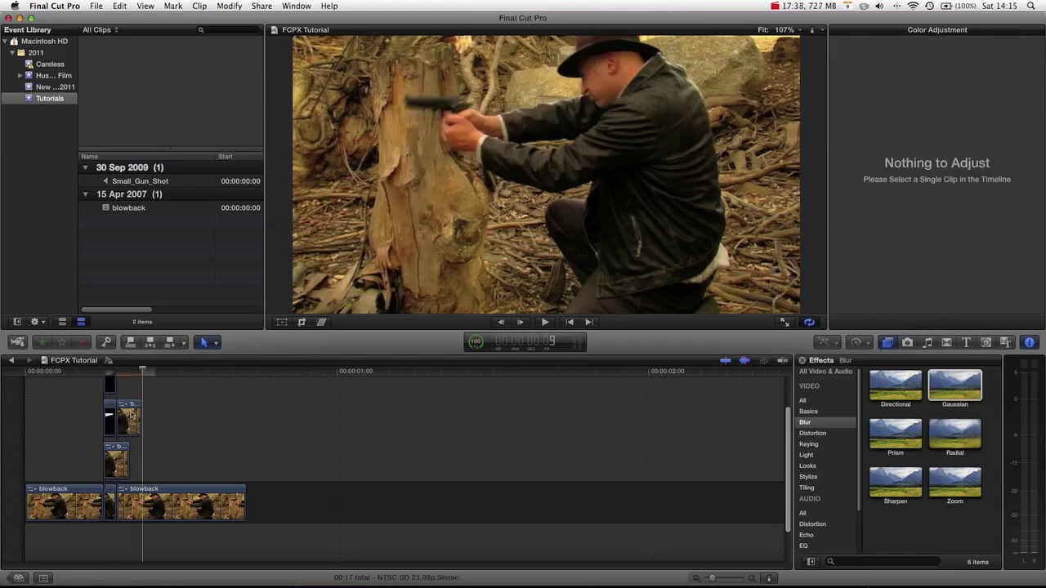
pyautogui.moveTo(131, 408)
pyautogui.mouseDown()
pyautogui.moveTo(110, 367)
pyautogui.moveTo(127, 388)
pyautogui.mouseUp()
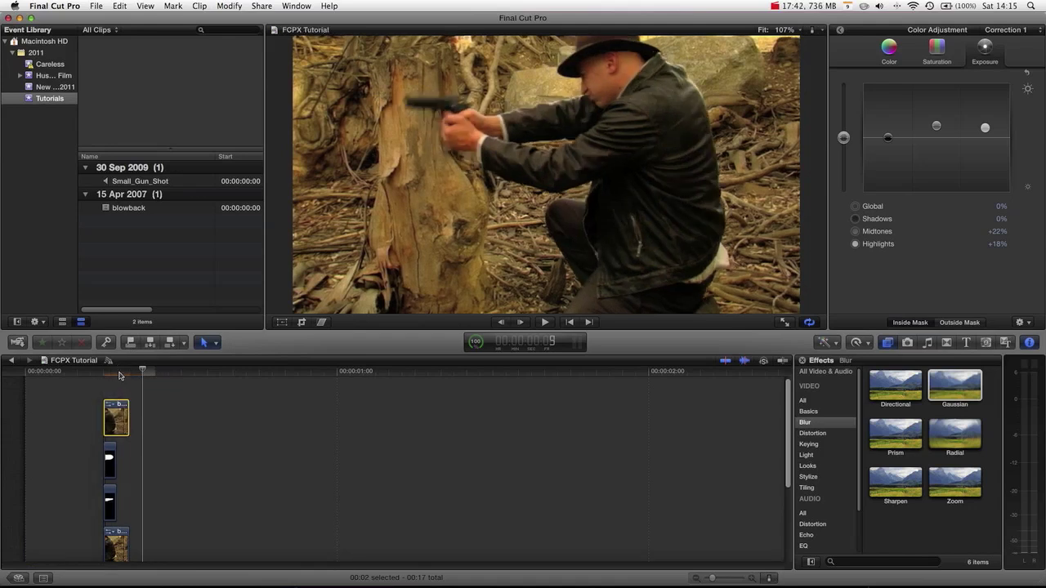
pyautogui.click(115, 373)
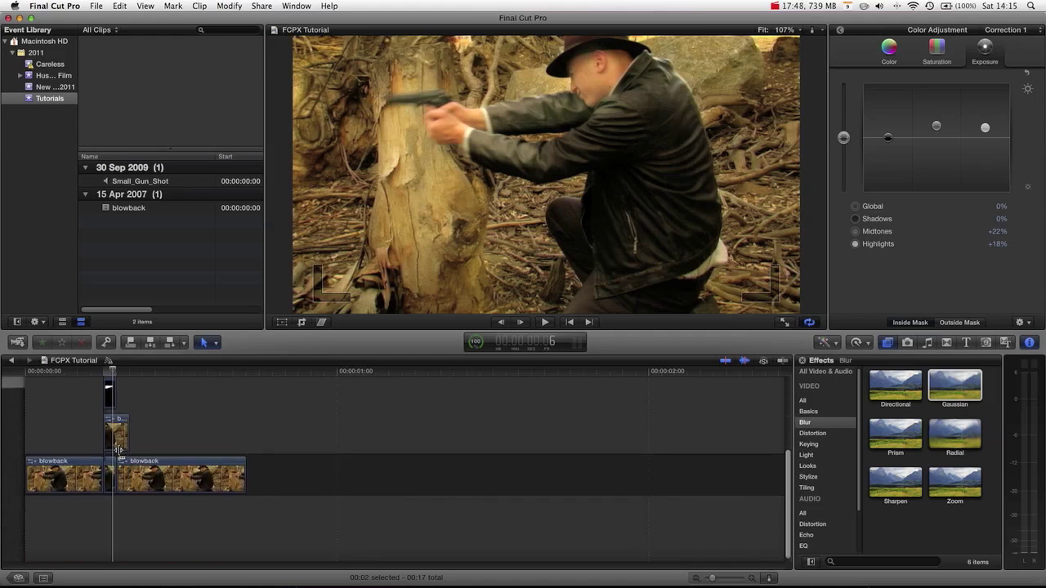
pyautogui.click(116, 411)
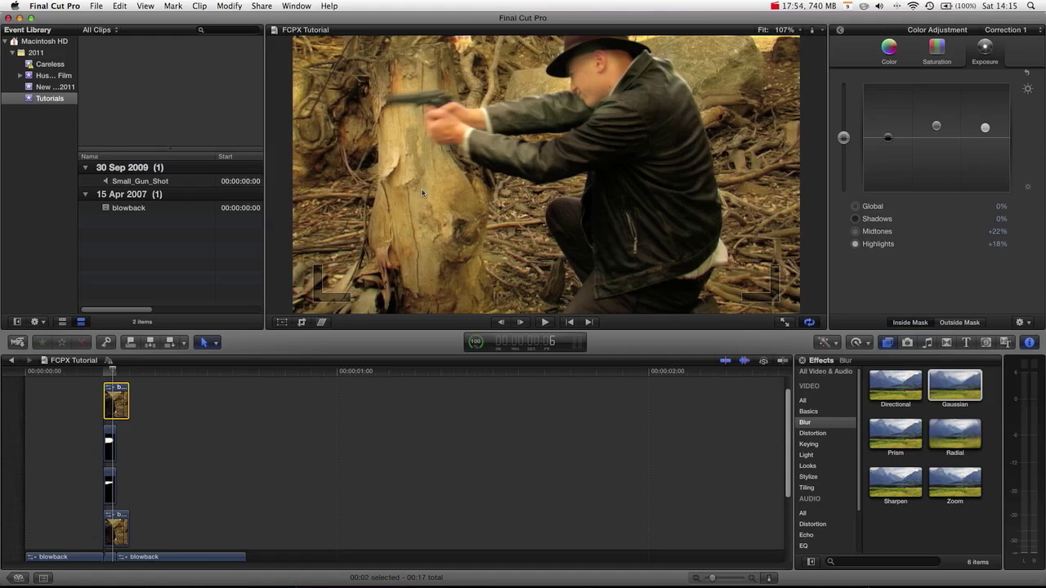
pyautogui.click(839, 30)
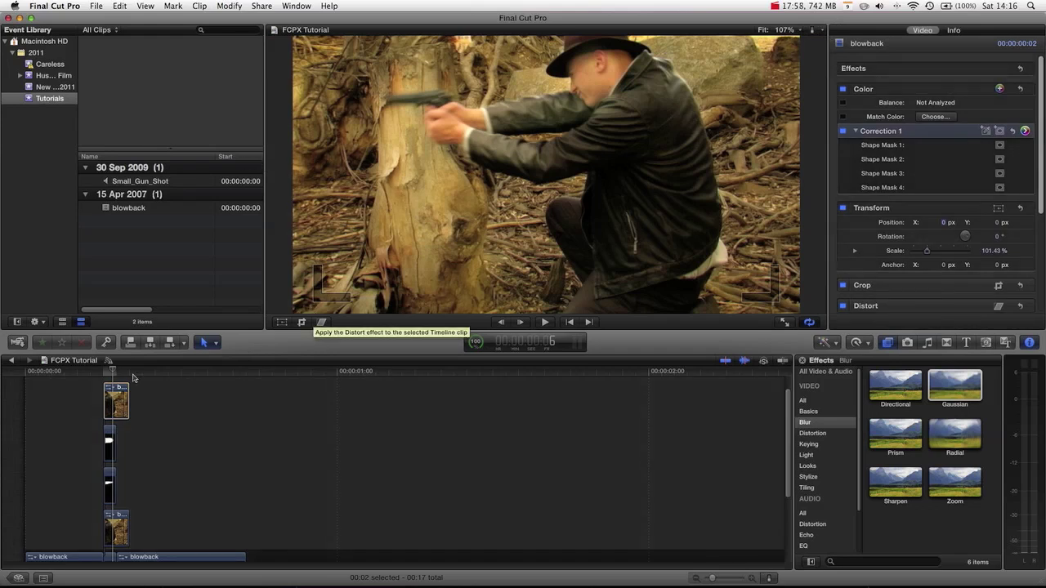
# Using Crop mode, pull the top copy's crop edges in from all sides onto the gun barrel.
pyautogui.click(301, 322)
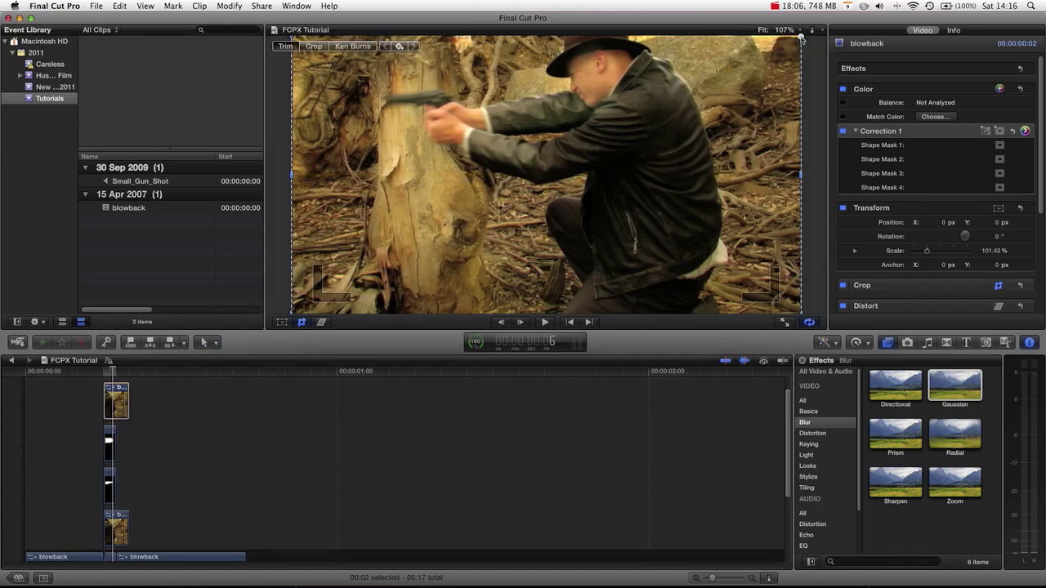
pyautogui.click(802, 44)
pyautogui.moveTo(801, 38); pyautogui.dragTo(509, 140)
pyautogui.moveTo(503, 180); pyautogui.dragTo(477, 119)
pyautogui.moveTo(457, 234); pyautogui.dragTo(430, 103)
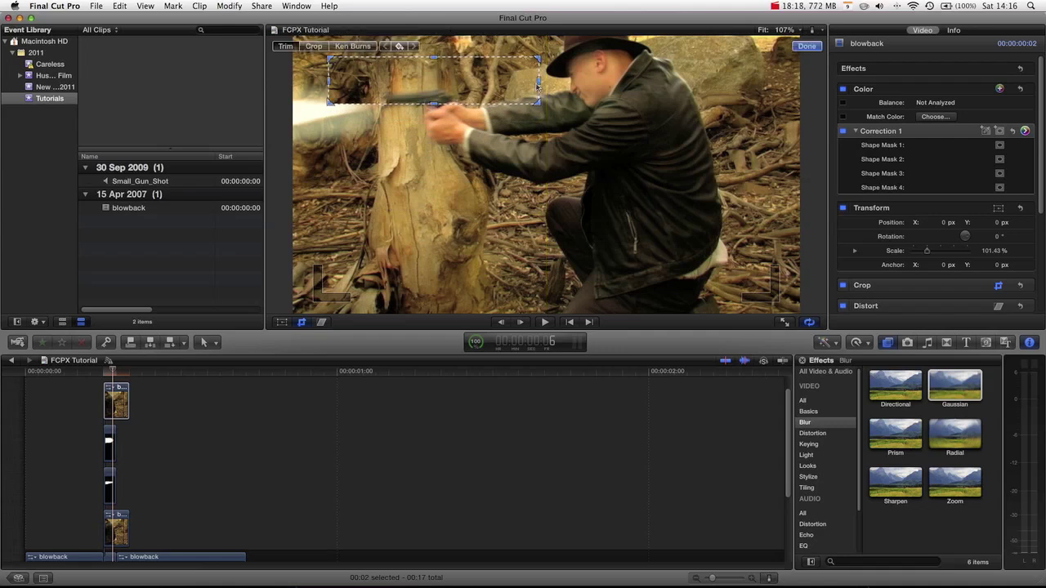
pyautogui.moveTo(541, 83); pyautogui.dragTo(442, 81)
pyautogui.moveTo(329, 88); pyautogui.dragTo(415, 98)
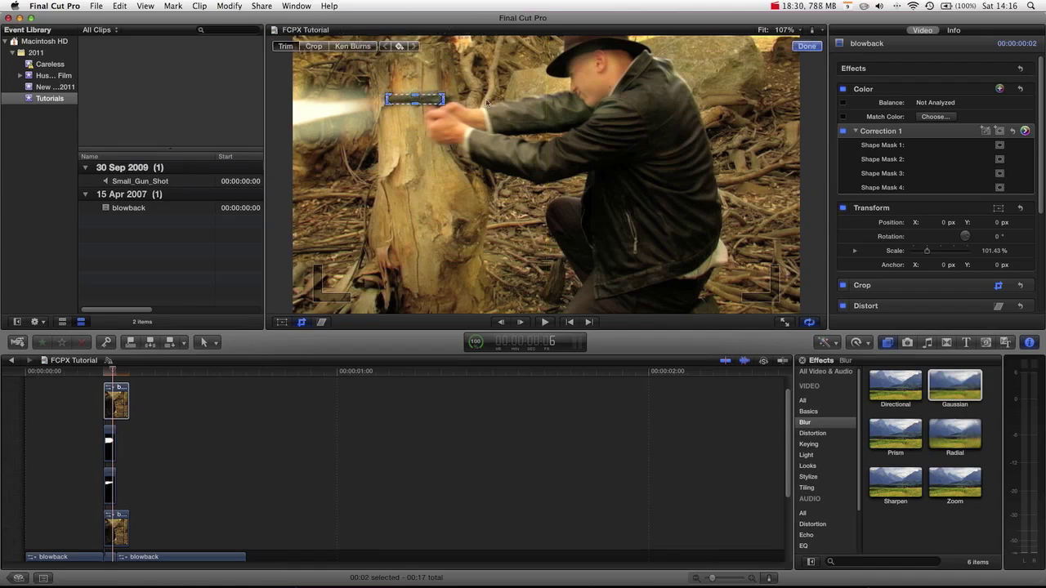
# Rotate the cropped gun strip 6.3° and shift it to X 10.4 px, Y 7.4 px.
pyautogui.click(283, 323)
pyautogui.moveTo(566, 175); pyautogui.dragTo(568, 172)
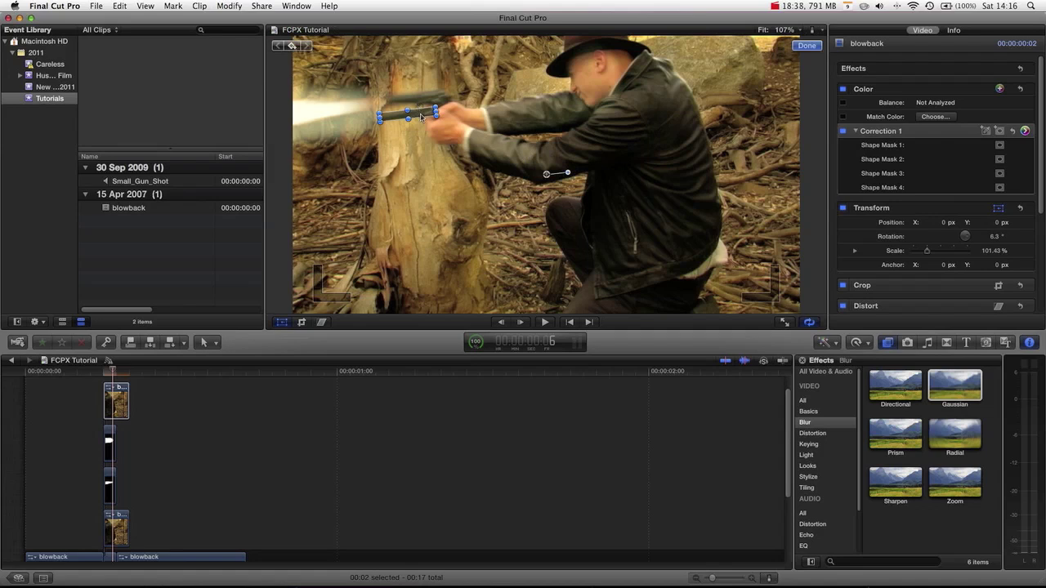
pyautogui.moveTo(419, 117); pyautogui.dragTo(448, 95)
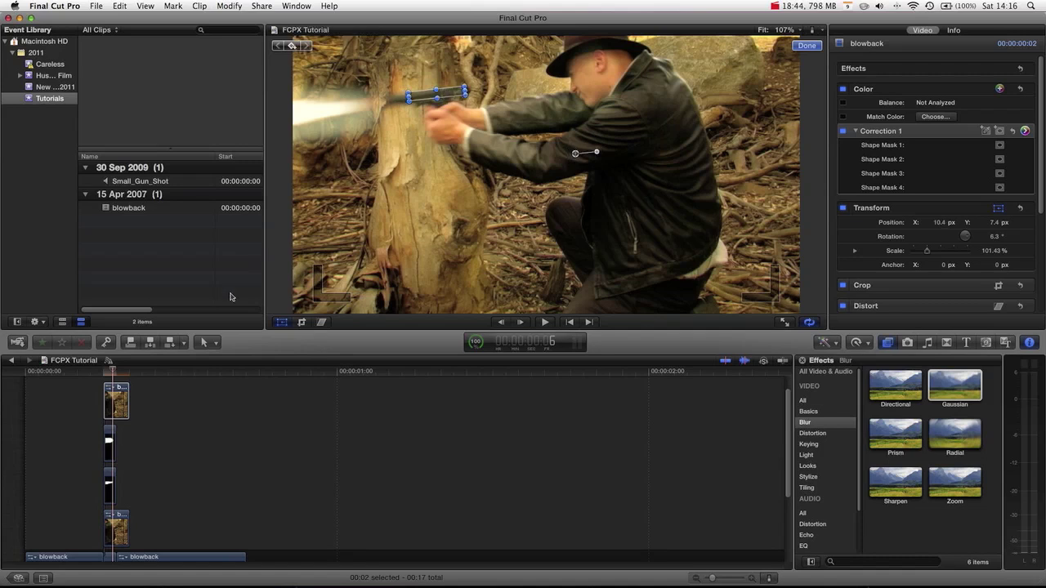
pyautogui.moveTo(124, 390); pyautogui.dragTo(115, 390)
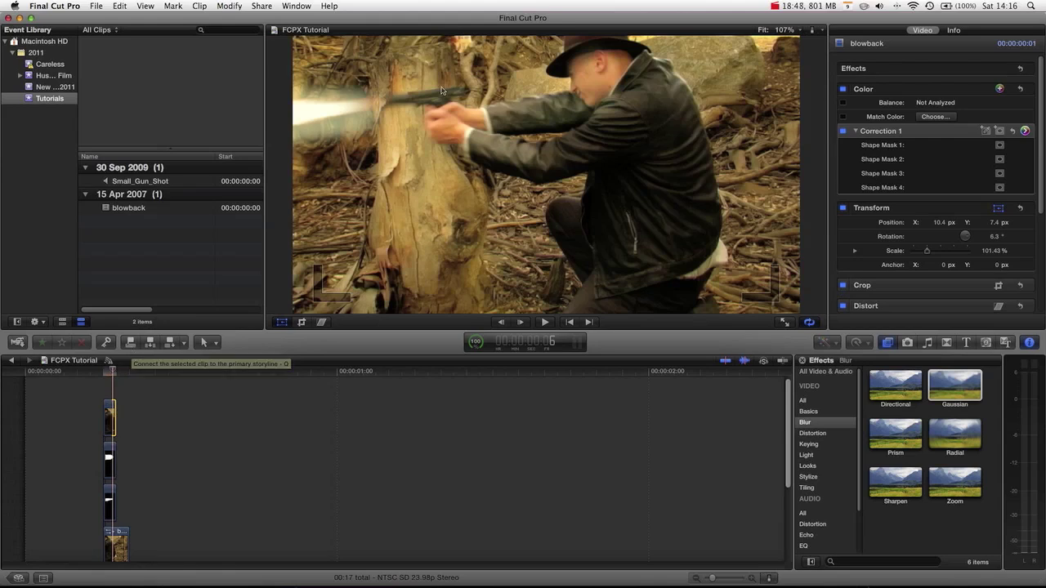
pyautogui.click(444, 93)
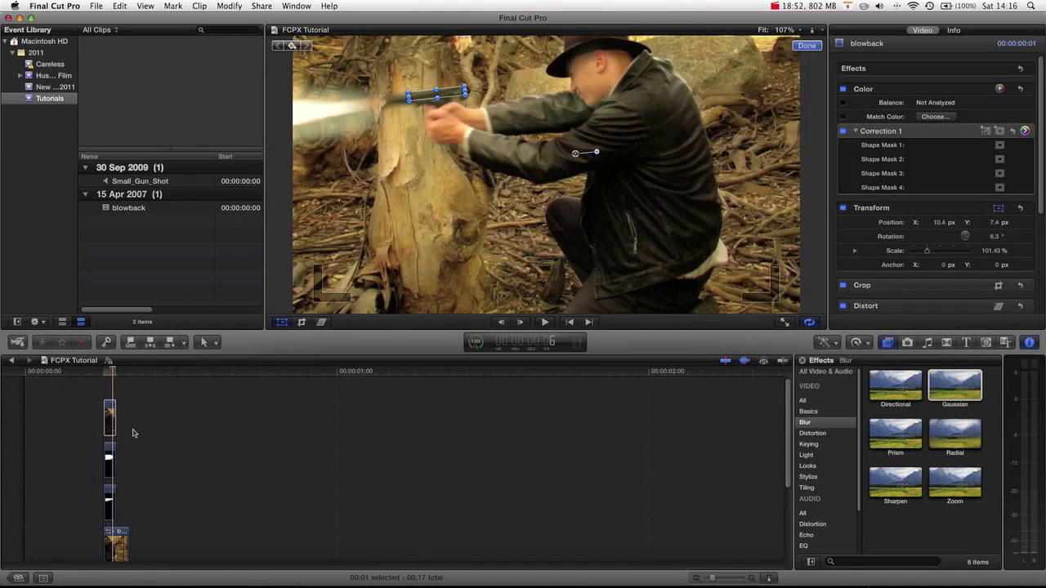
pyautogui.click(111, 426)
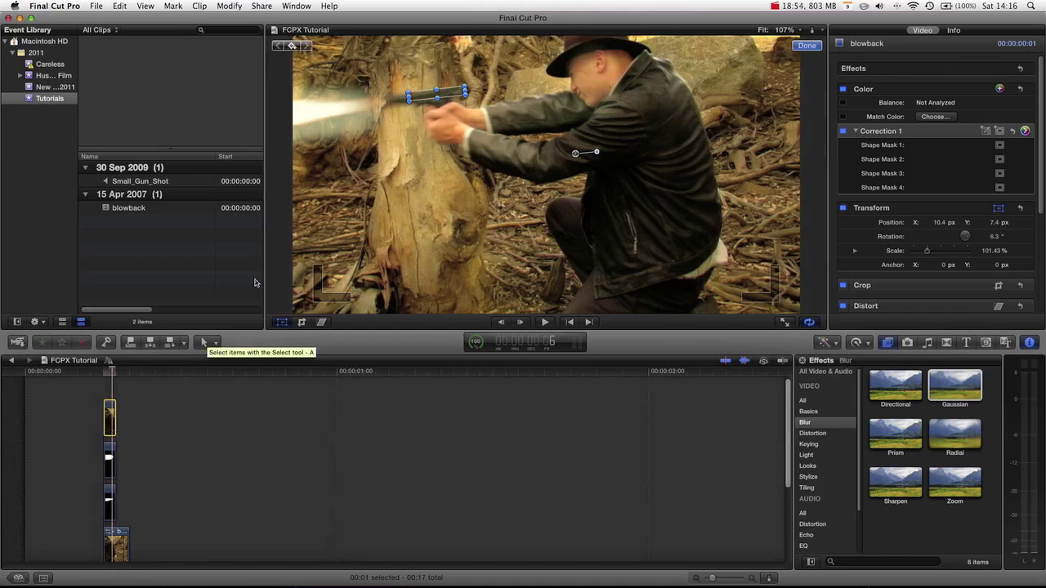
# At the muzzle-flash frame, crop 168 px off the top of the flash layer.
pyautogui.click(115, 377)
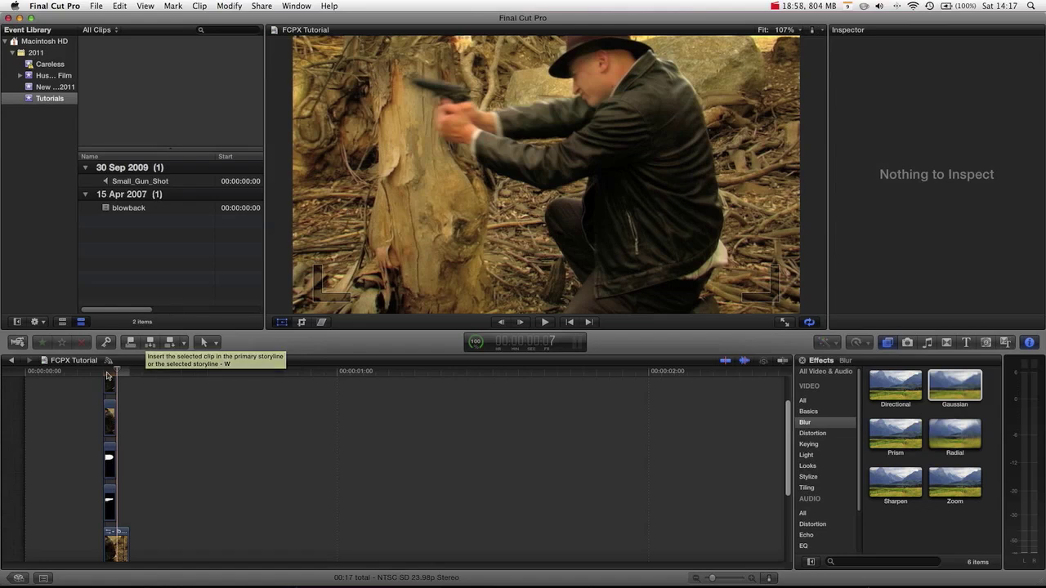
pyautogui.click(106, 374)
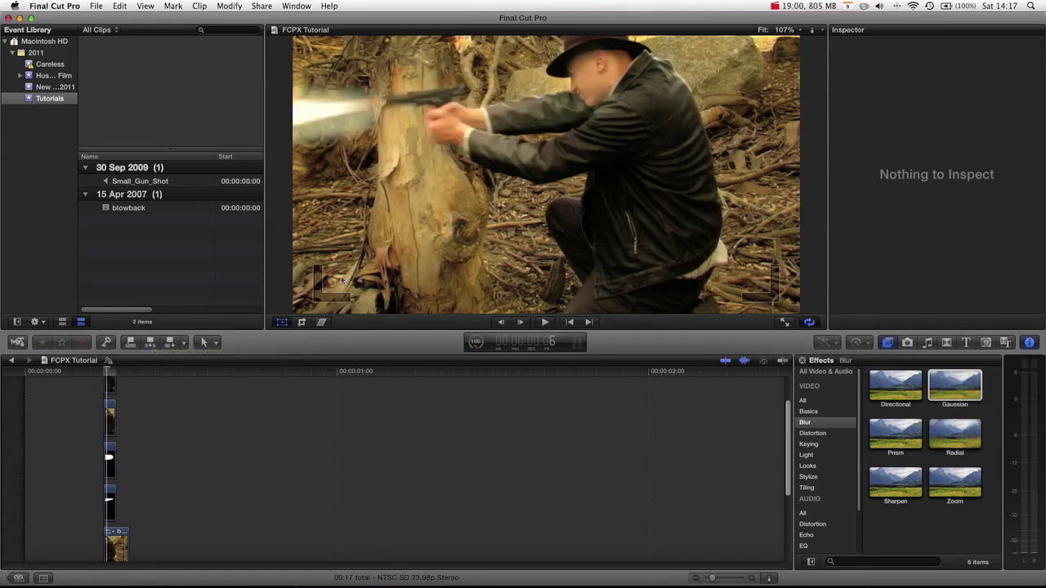
pyautogui.click(301, 322)
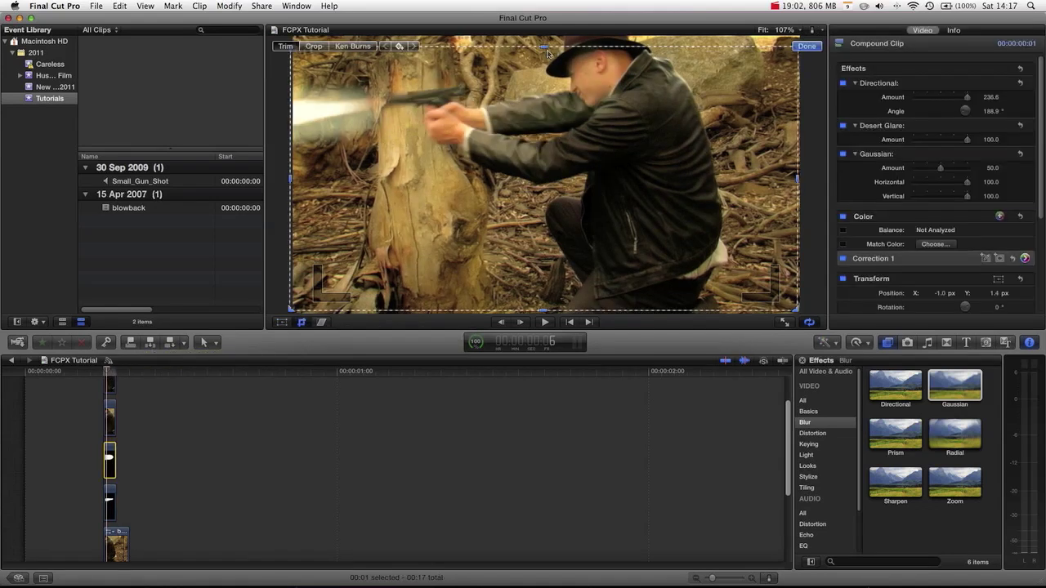
pyautogui.moveTo(546, 50); pyautogui.dragTo(508, 94)
pyautogui.press('Return')
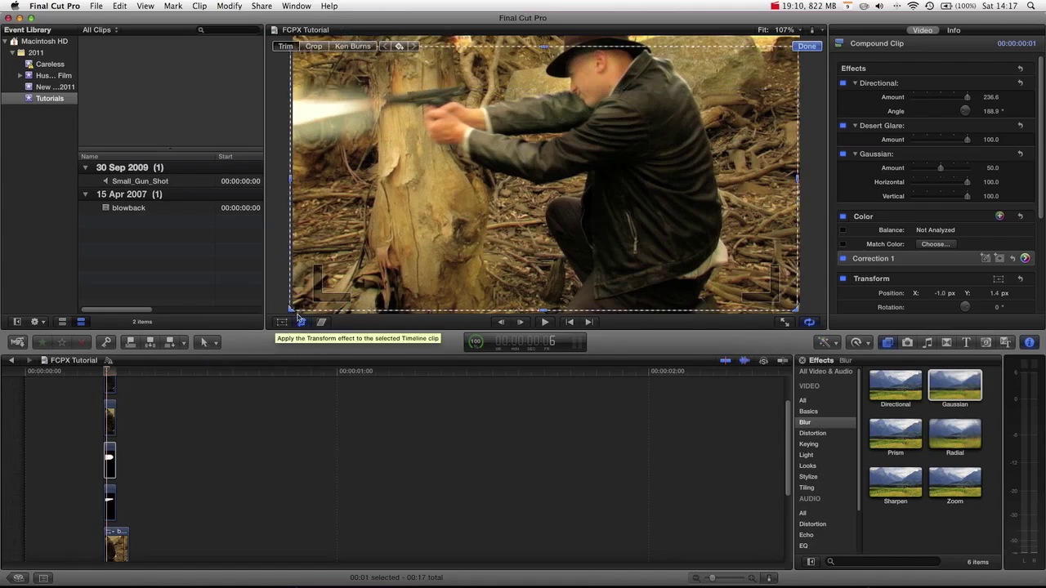
# Select the blowback layer and crop it tightly around the muzzle flash.
pyautogui.click(109, 383)
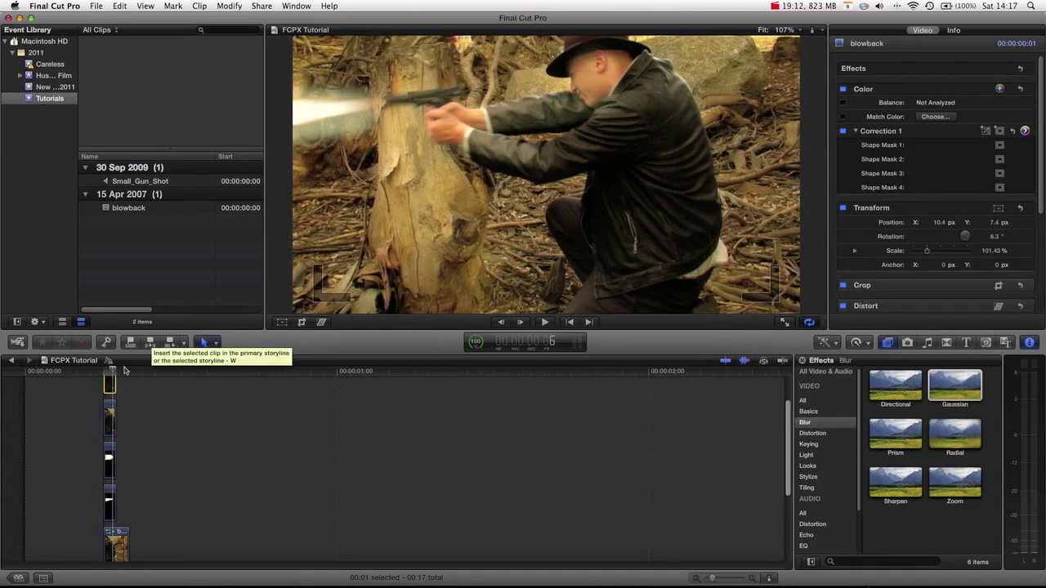
pyautogui.scroll(2, 187, 390)
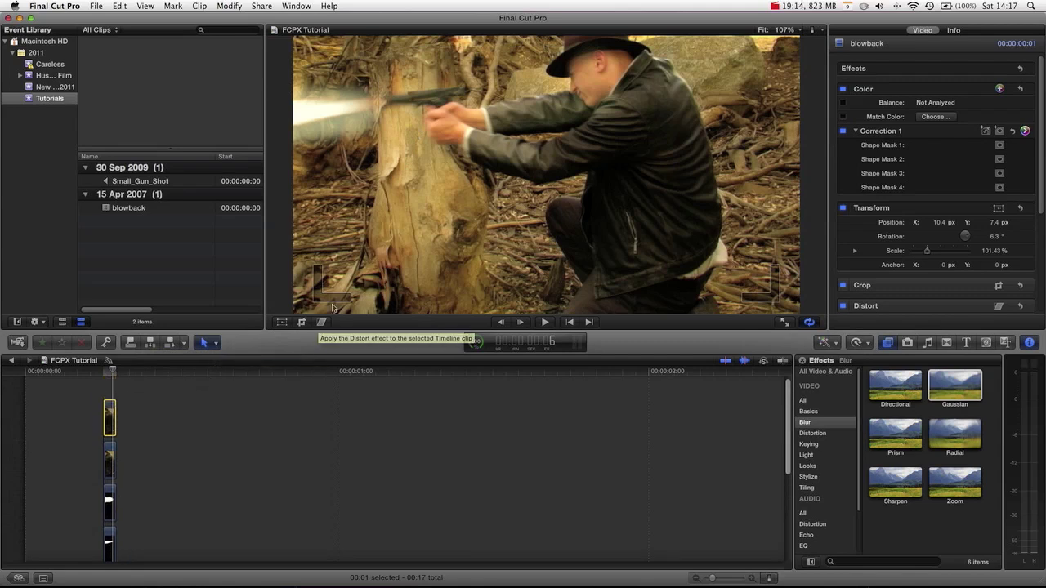
pyautogui.click(301, 323)
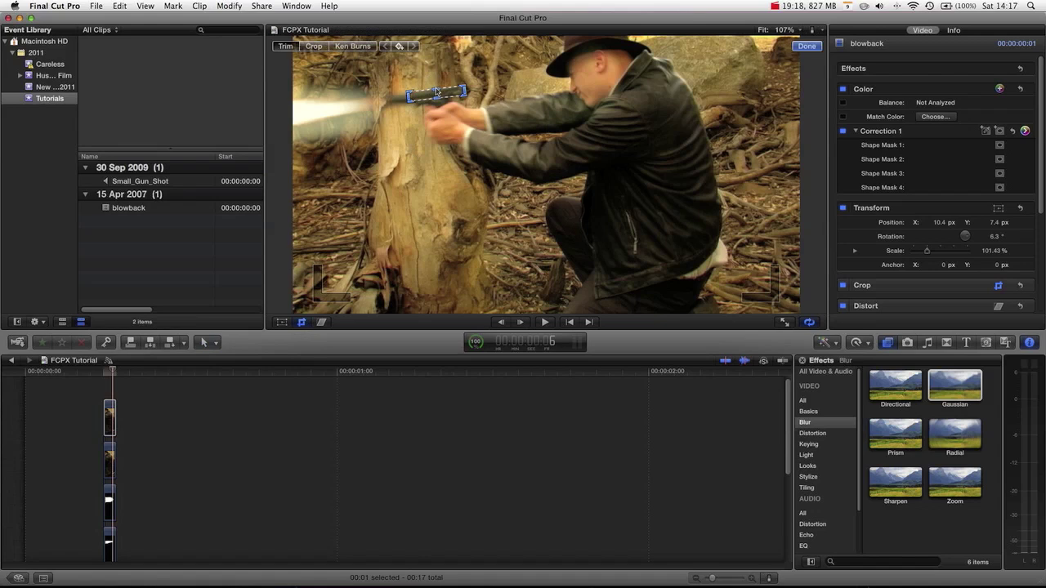
pyautogui.moveTo(437, 92); pyautogui.dragTo(403, 96)
pyautogui.click(283, 321)
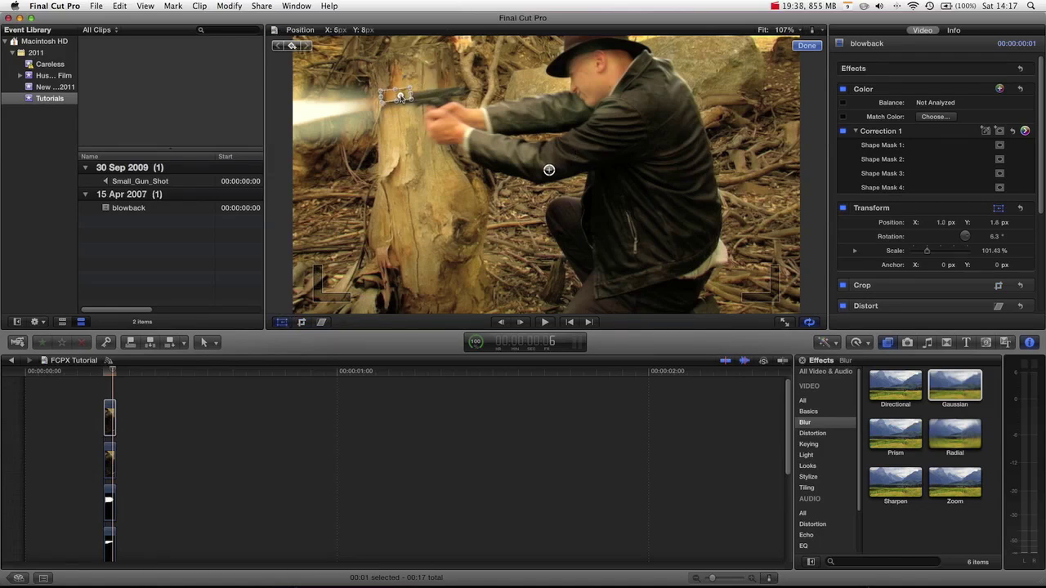
# Nudge the lower blowback layer to X 12.1 px, Y 8.4 px at 6.3°, then select both layers.
pyautogui.click(160, 413)
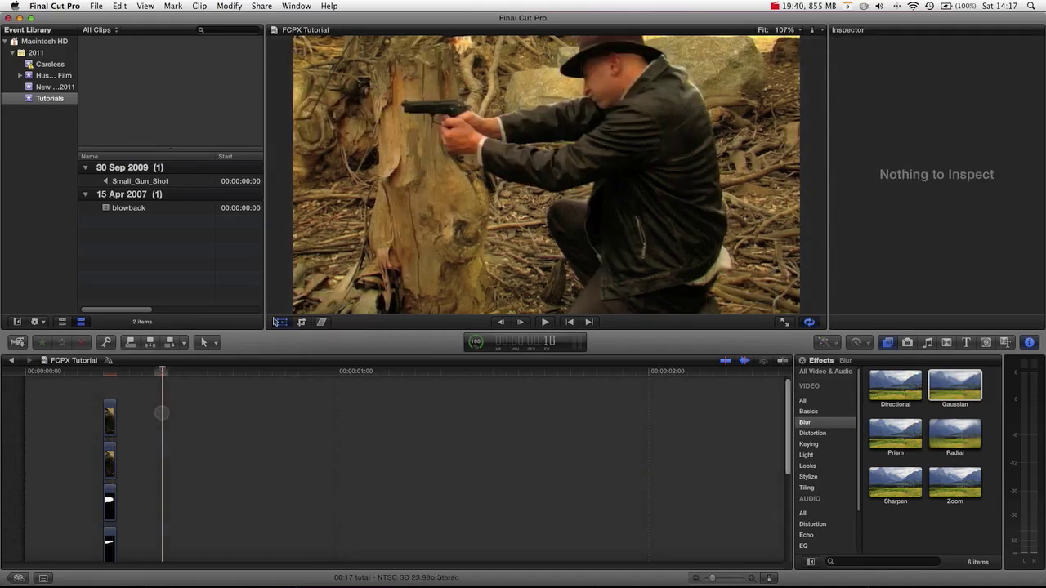
pyautogui.moveTo(123, 376)
pyautogui.mouseDown()
pyautogui.moveTo(98, 374)
pyautogui.moveTo(114, 375)
pyautogui.mouseUp()
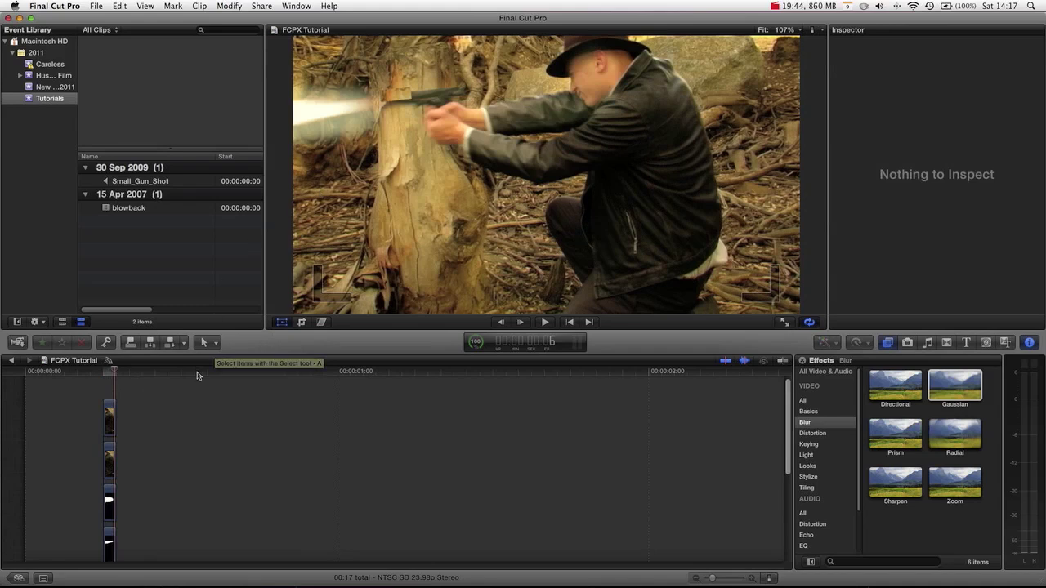
pyautogui.click(109, 453)
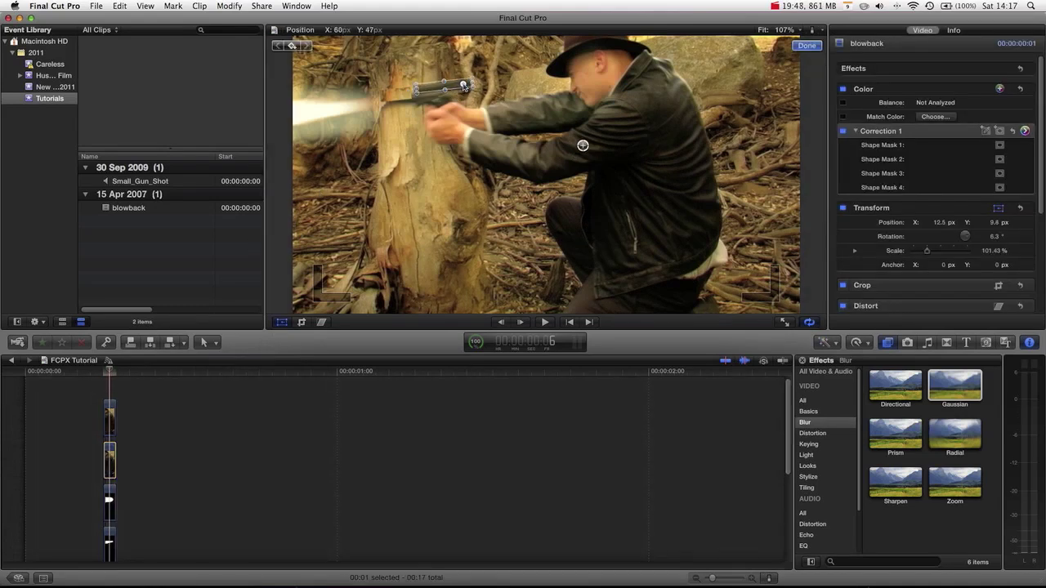
pyautogui.moveTo(464, 84); pyautogui.dragTo(458, 92)
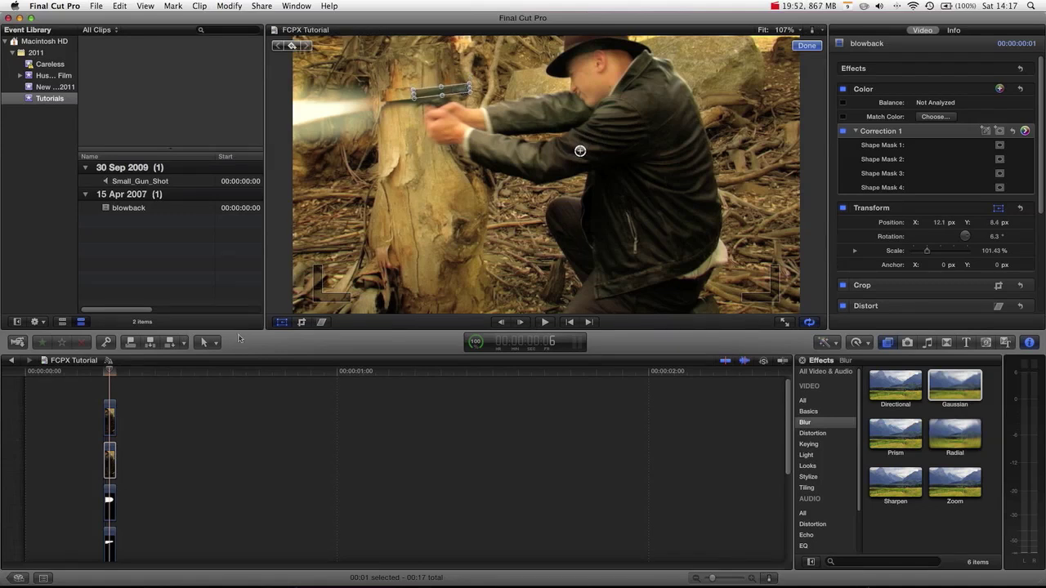
pyautogui.click(111, 423)
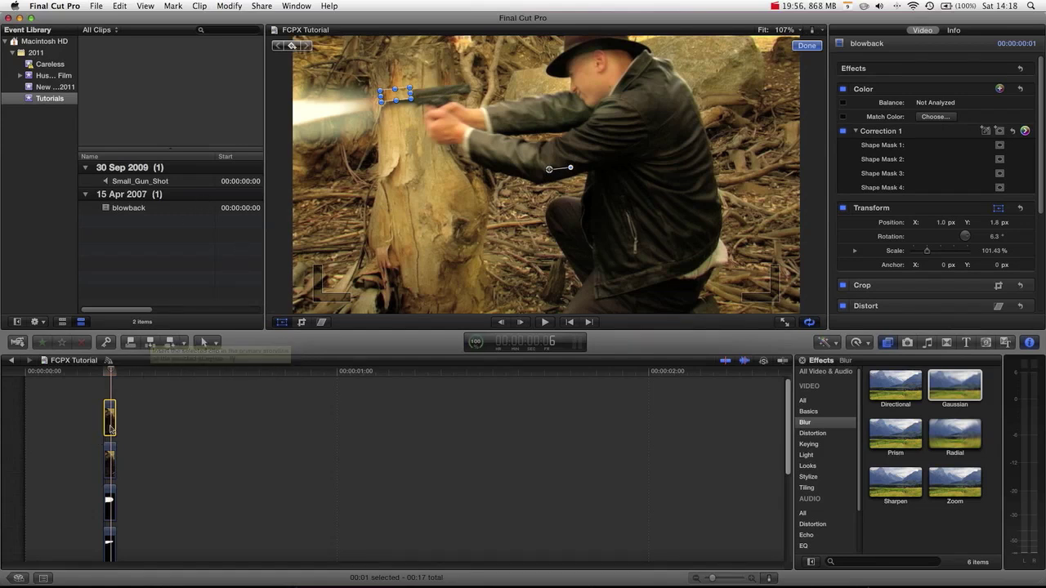
pyautogui.moveTo(130, 406); pyautogui.dragTo(100, 470)
# Combine the two flash layers into a compound clip and apply the Directional blur to it.
pyautogui.rightClick(108, 458)
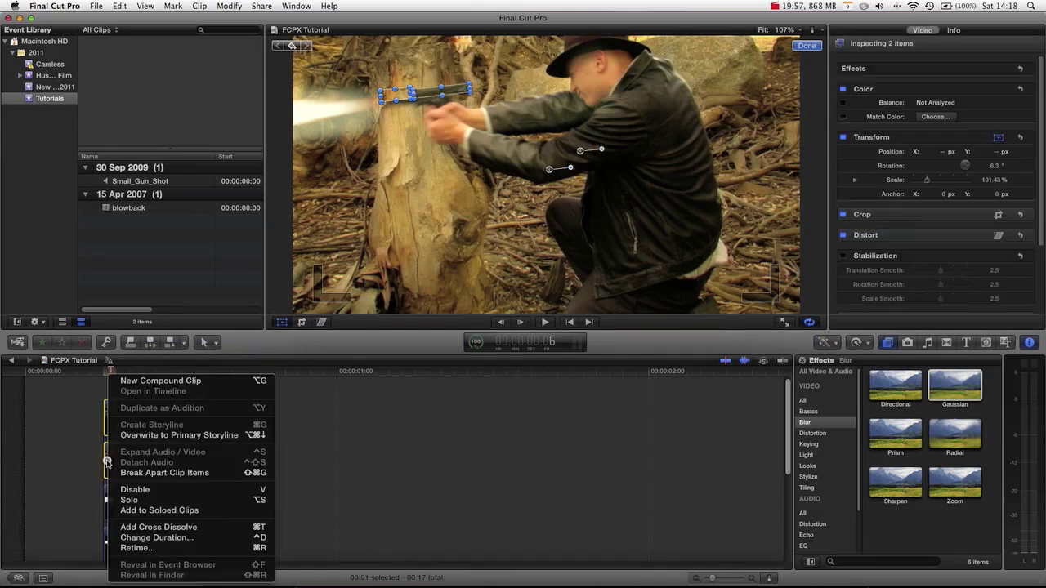
pyautogui.click(152, 382)
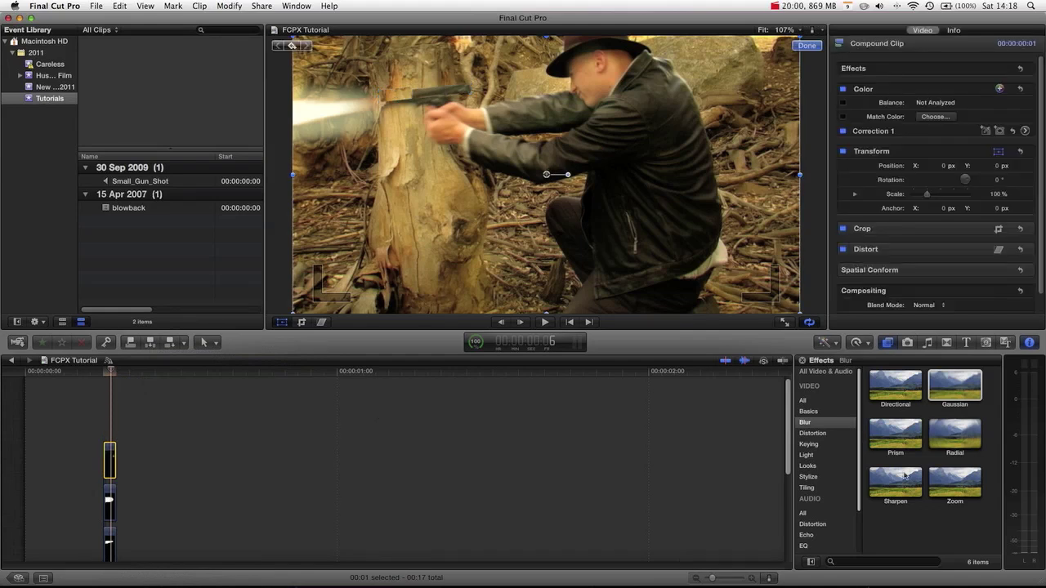
pyautogui.moveTo(895, 385); pyautogui.dragTo(122, 447)
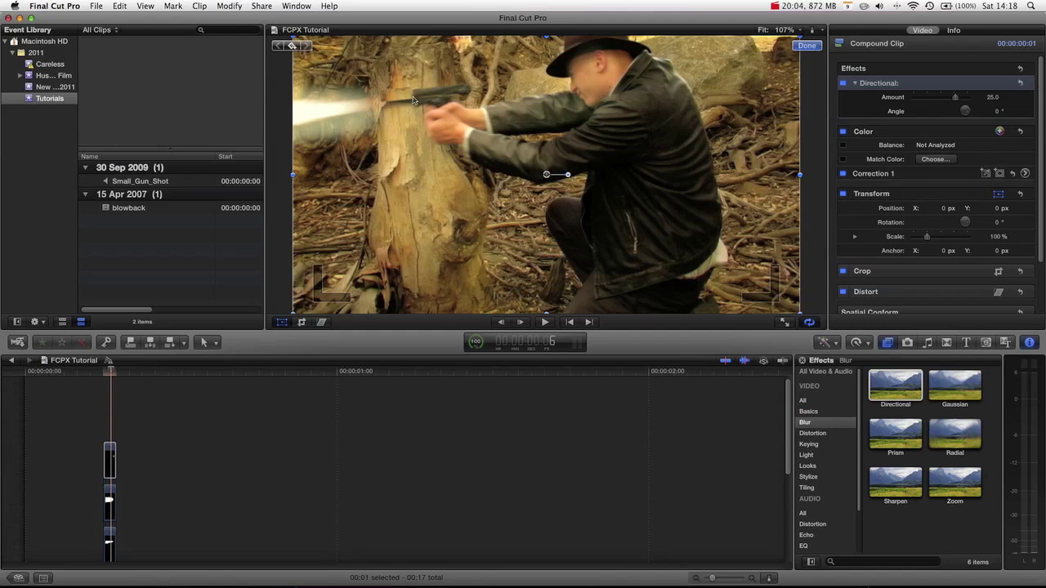
pyautogui.click(813, 47)
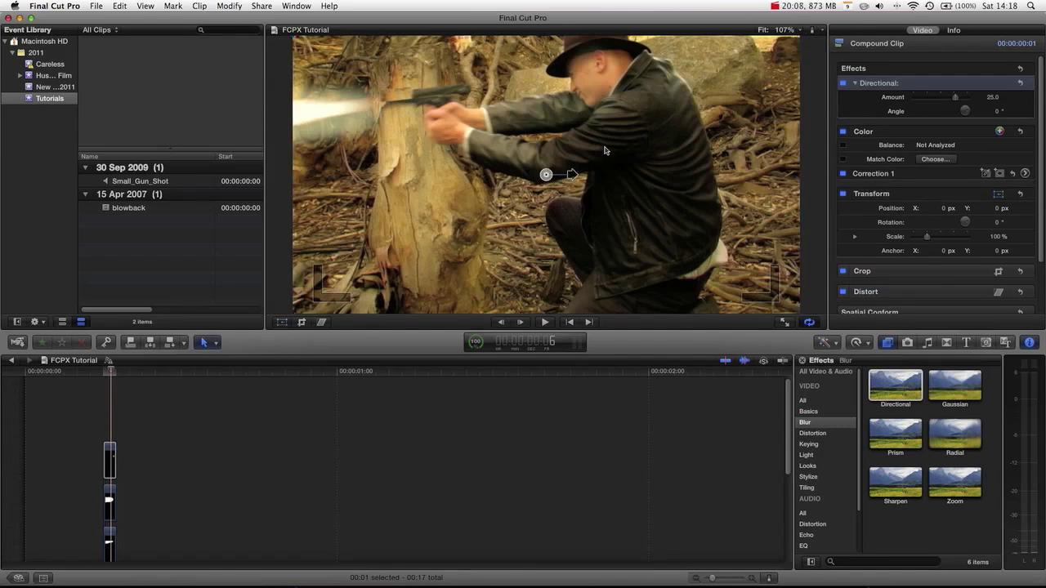
# Set the Directional blur to Amount 158.1 at 196.8° and preview the gunshot frames.
pyautogui.moveTo(574, 178); pyautogui.dragTo(434, 207)
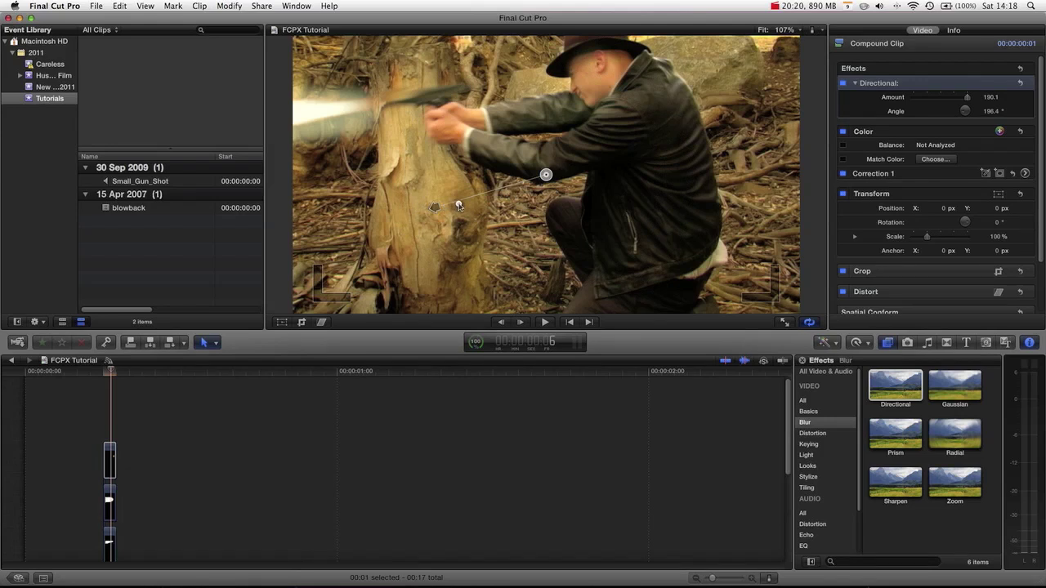
pyautogui.moveTo(434, 207); pyautogui.dragTo(452, 204)
pyautogui.click(102, 372)
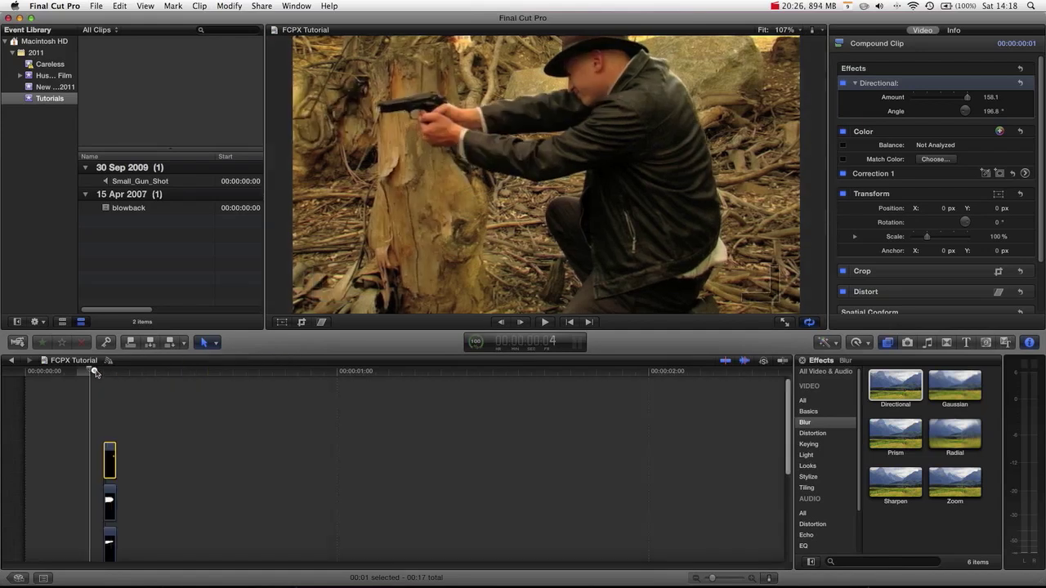
pyautogui.moveTo(103, 372)
pyautogui.mouseDown()
pyautogui.moveTo(122, 372)
pyautogui.moveTo(71, 372)
pyautogui.moveTo(120, 372)
pyautogui.moveTo(112, 368)
pyautogui.mouseUp()
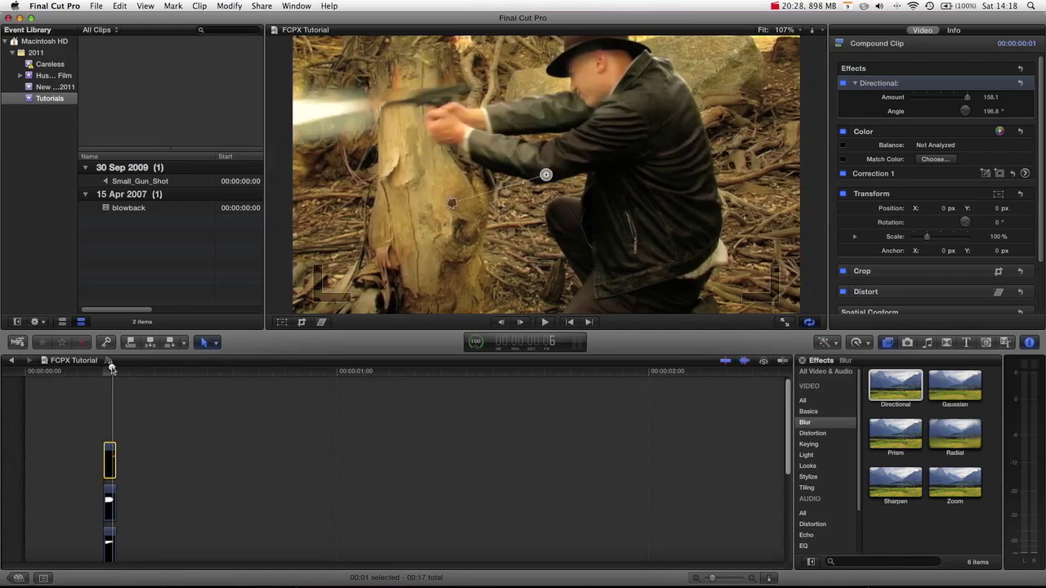
# Break the flash compound clip back apart into its separate layers.
pyautogui.rightClick(108, 450)
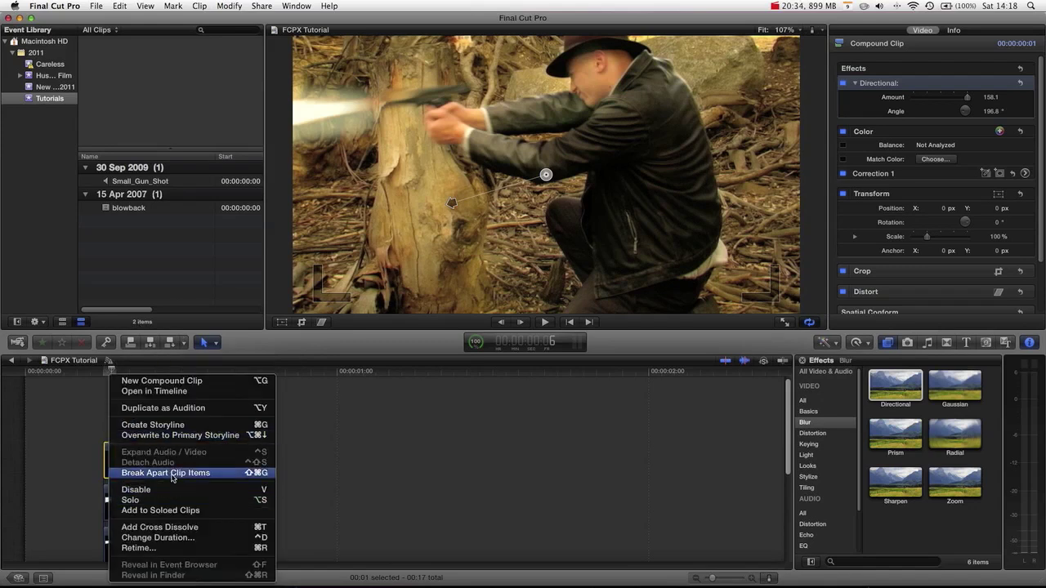
pyautogui.click(172, 473)
pyautogui.click(198, 437)
pyautogui.click(148, 419)
# Wrap one blowback layer in its own compound clip with a Directional blur of amount 300.
pyautogui.click(112, 415)
pyautogui.rightClick(112, 415)
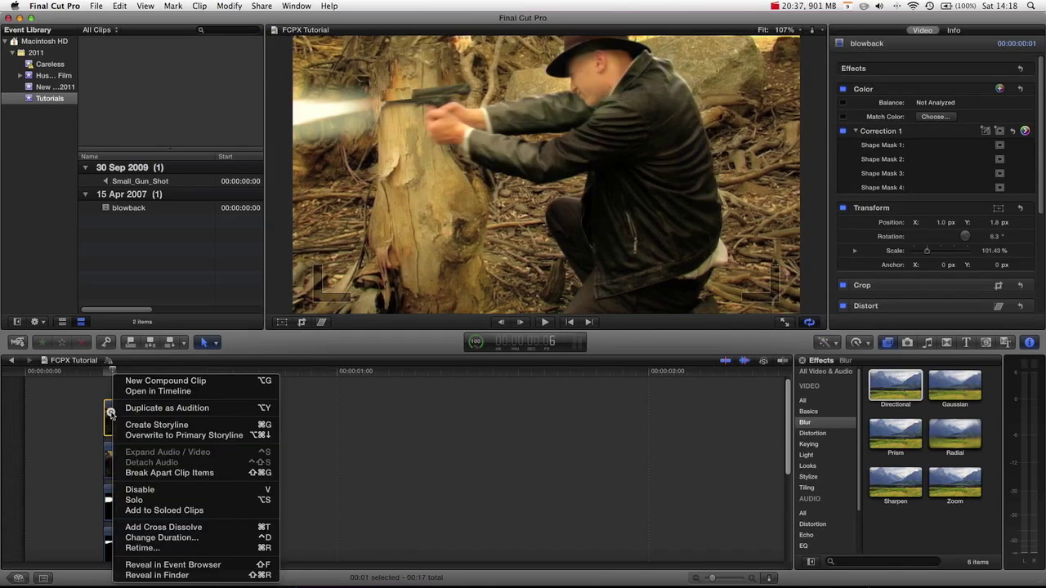
pyautogui.click(166, 380)
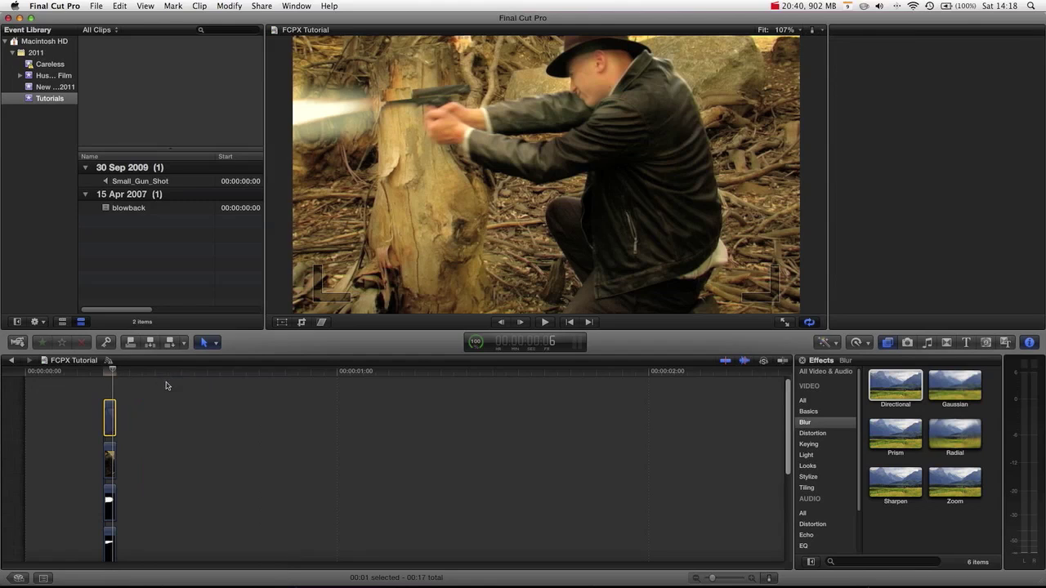
pyautogui.moveTo(885, 386); pyautogui.dragTo(109, 417)
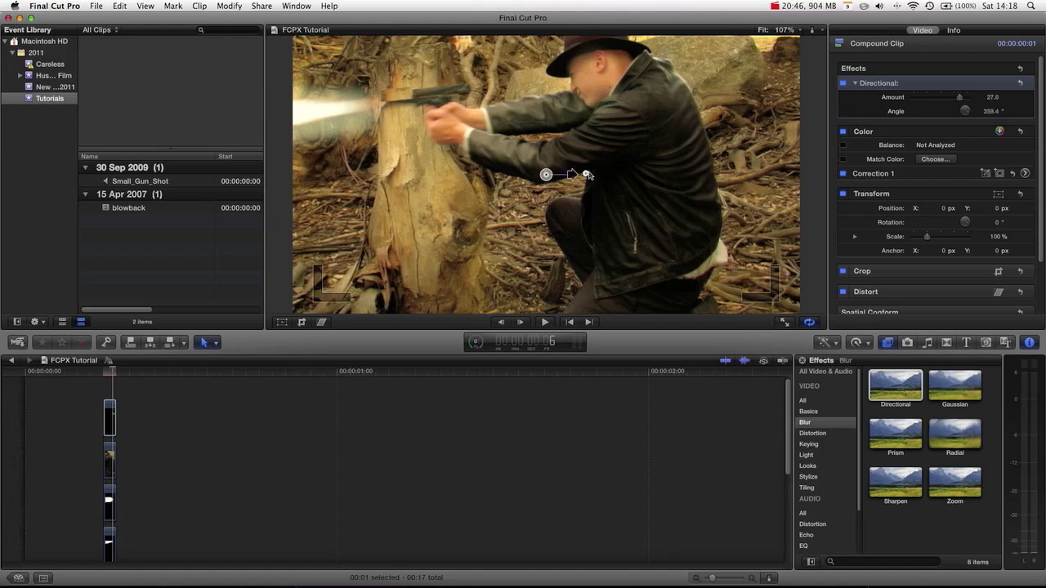
pyautogui.moveTo(592, 174); pyautogui.dragTo(768, 120)
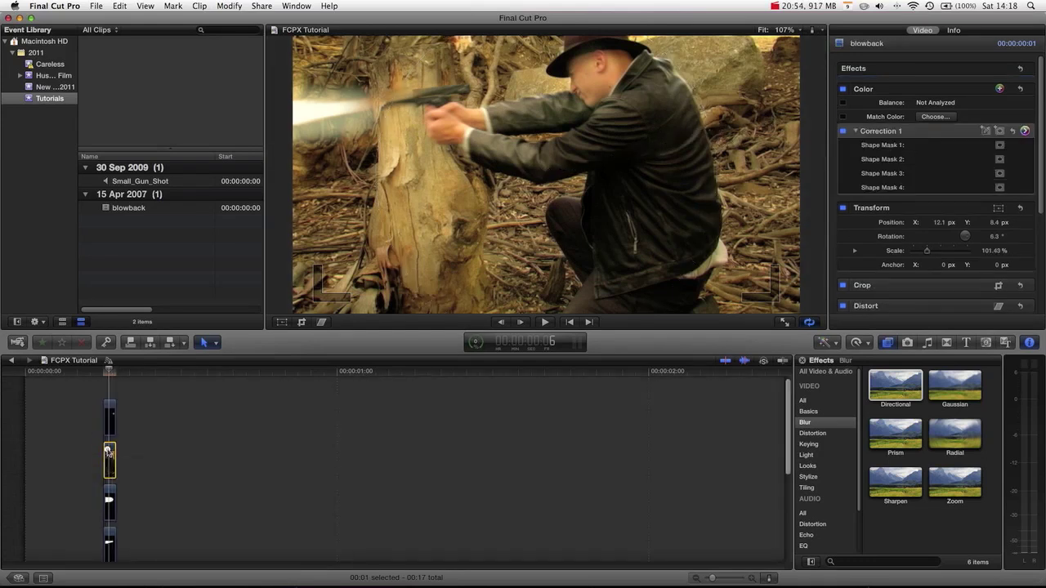
# Make the top blowback layer its own compound clip and set its directional blur strength and angle.
pyautogui.click(110, 384)
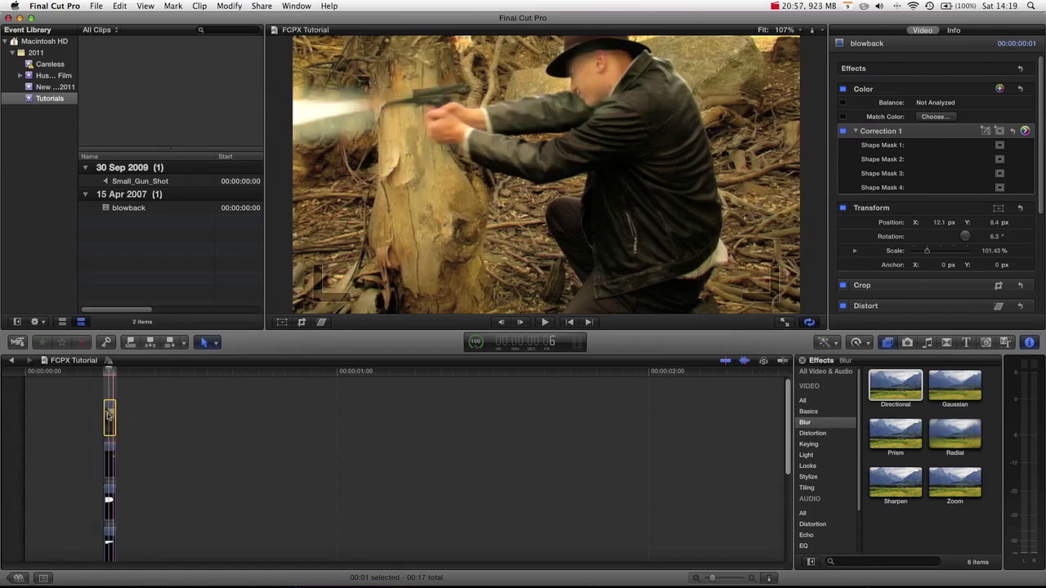
pyautogui.rightClick(110, 380)
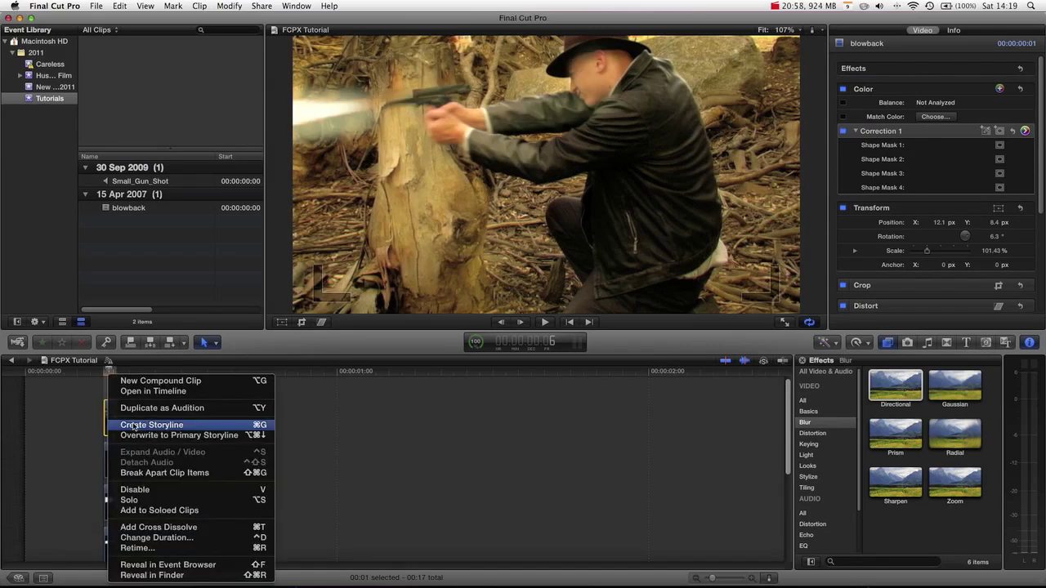
pyautogui.click(158, 381)
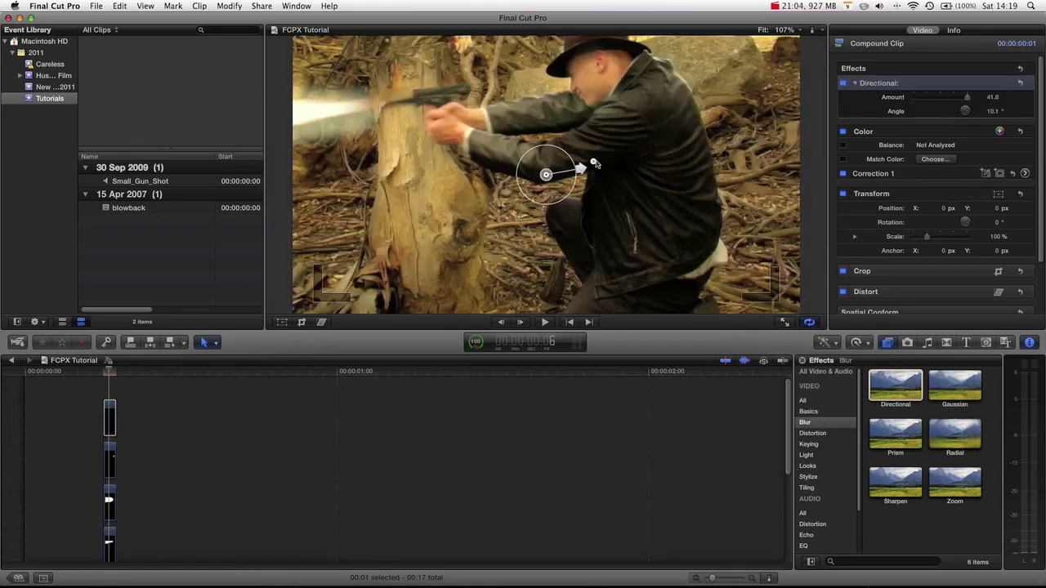
pyautogui.moveTo(589, 164); pyautogui.dragTo(612, 157)
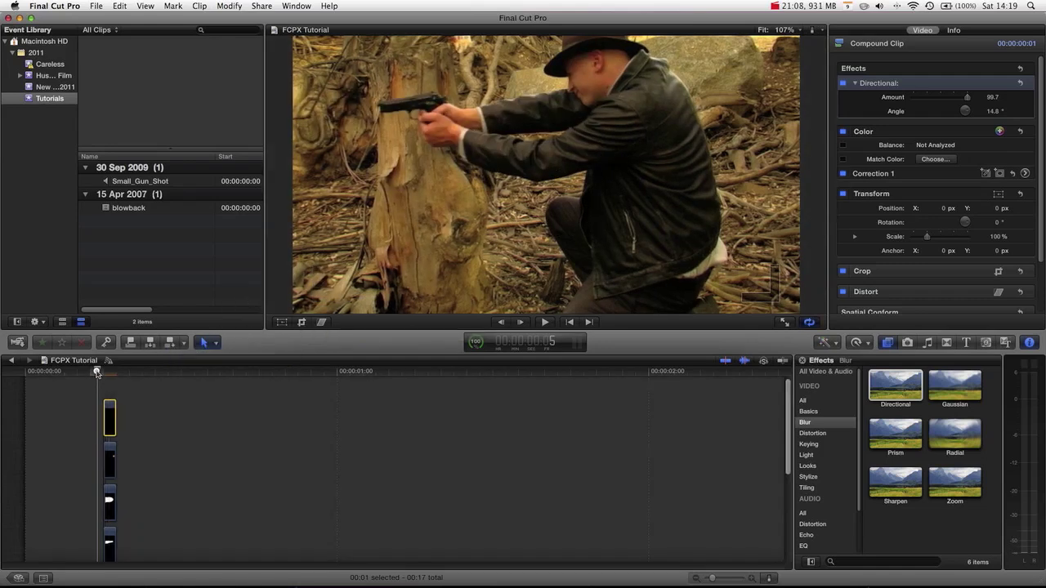
# Preview the blurred frames, then add the Small_Gun_Shot sound beneath the storyline.
pyautogui.moveTo(96, 373); pyautogui.dragTo(126, 371)
pyautogui.press('Left')
pyautogui.press('Left')
pyautogui.press('Left')
pyautogui.press('Left')
pyautogui.press('Left')
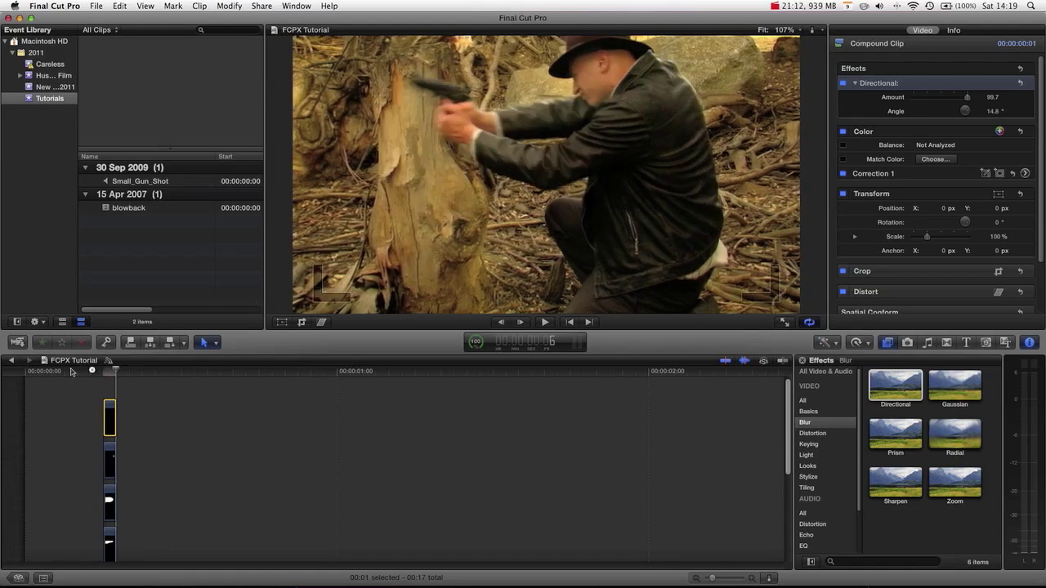
pyautogui.moveTo(140, 407); pyautogui.dragTo(200, 479)
pyautogui.moveTo(129, 185); pyautogui.dragTo(98, 559)
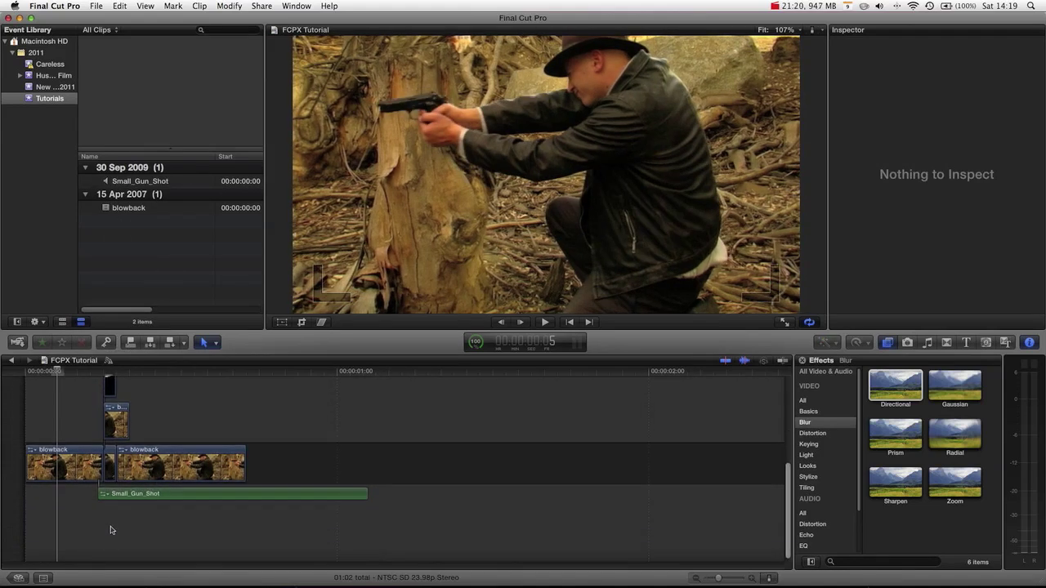
# Show audio waveforms alongside filmstrips for the selected Small_Gun_Shot clip.
pyautogui.click(271, 496)
pyautogui.click(769, 578)
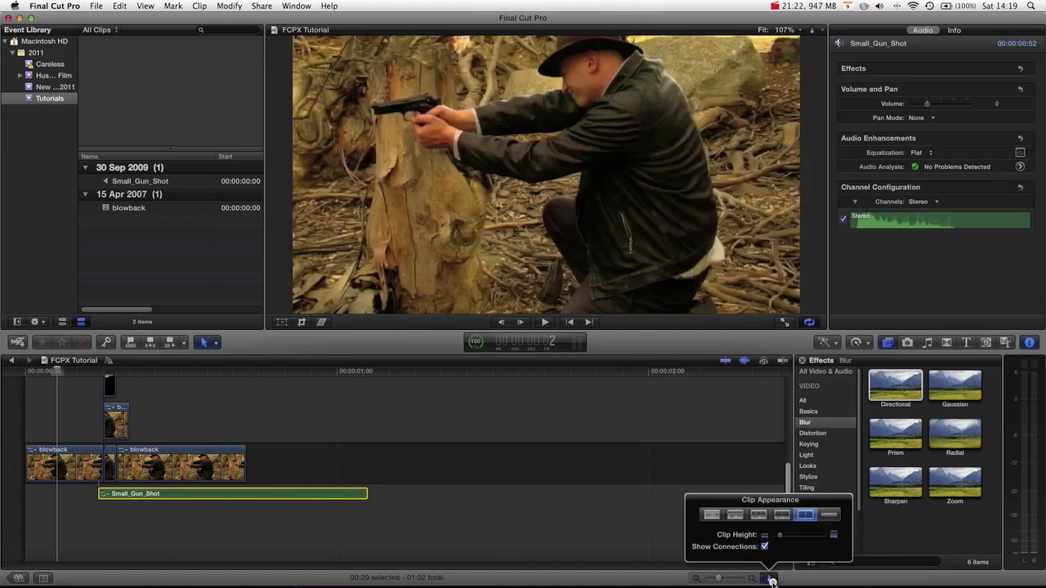
pyautogui.click(759, 516)
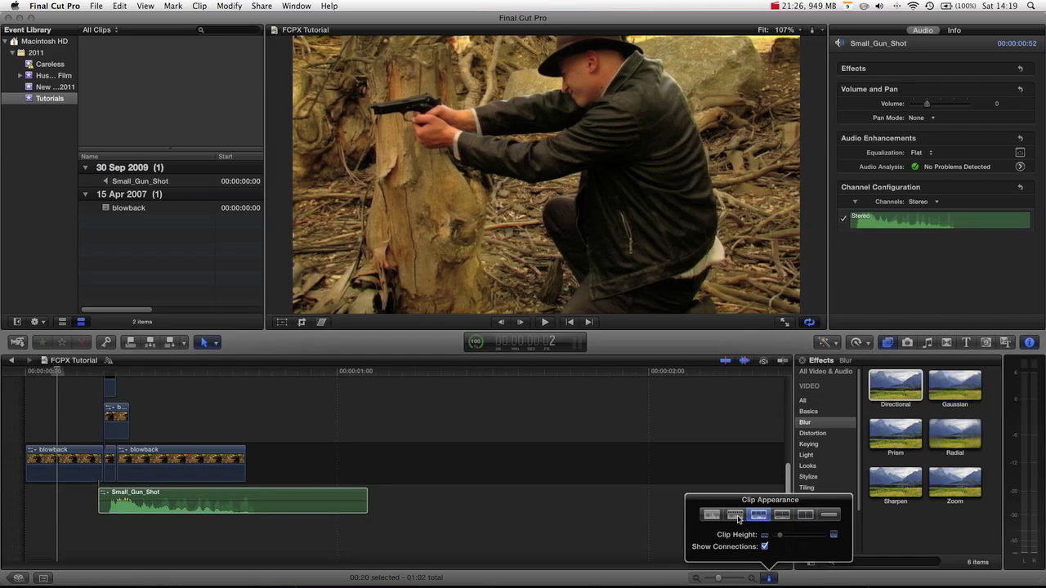
pyautogui.click(131, 512)
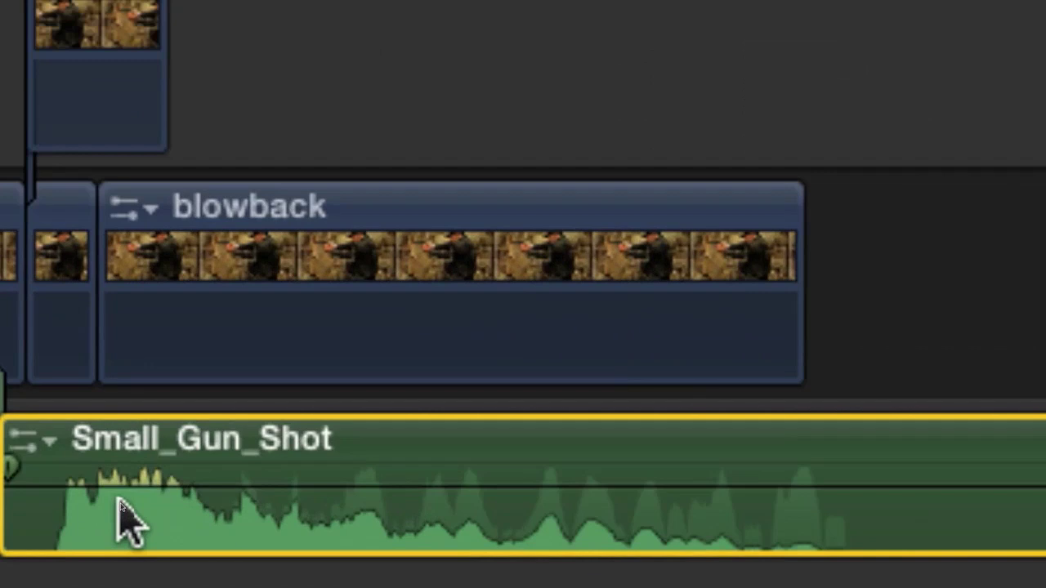
# Lower the gunshot volume to -3 dB and shift the sound to start slightly earlier.
pyautogui.moveTo(130, 486)
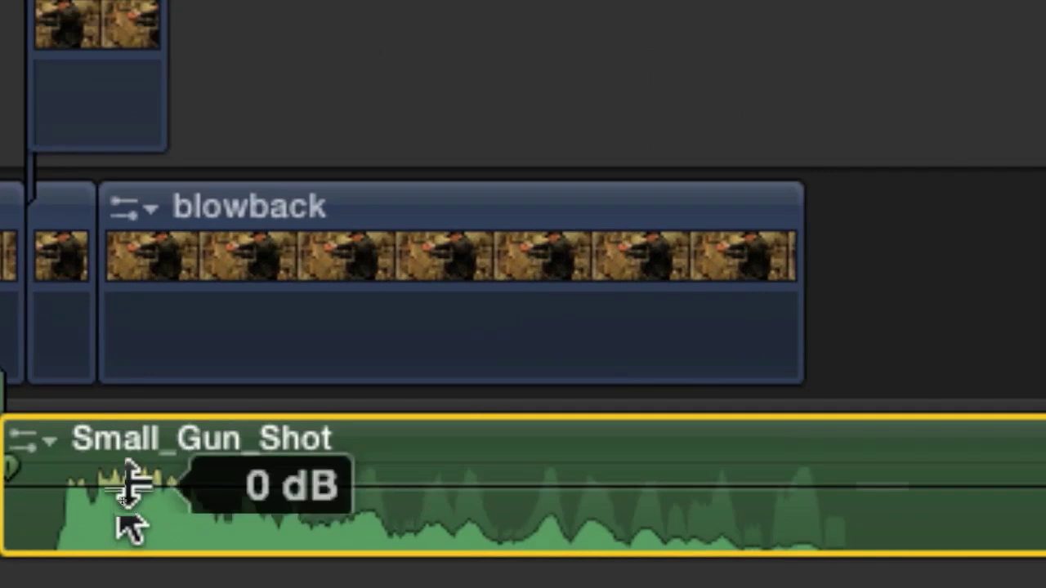
pyautogui.moveTo(130, 486); pyautogui.dragTo(129, 492)
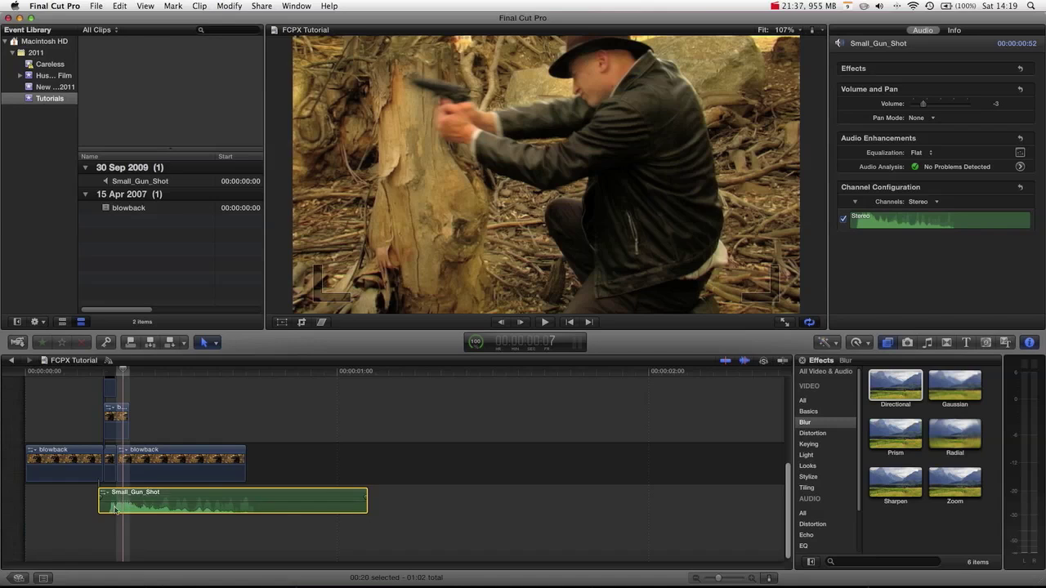
pyautogui.moveTo(115, 509); pyautogui.dragTo(107, 507)
pyautogui.moveTo(101, 374); pyautogui.dragTo(1, 378)
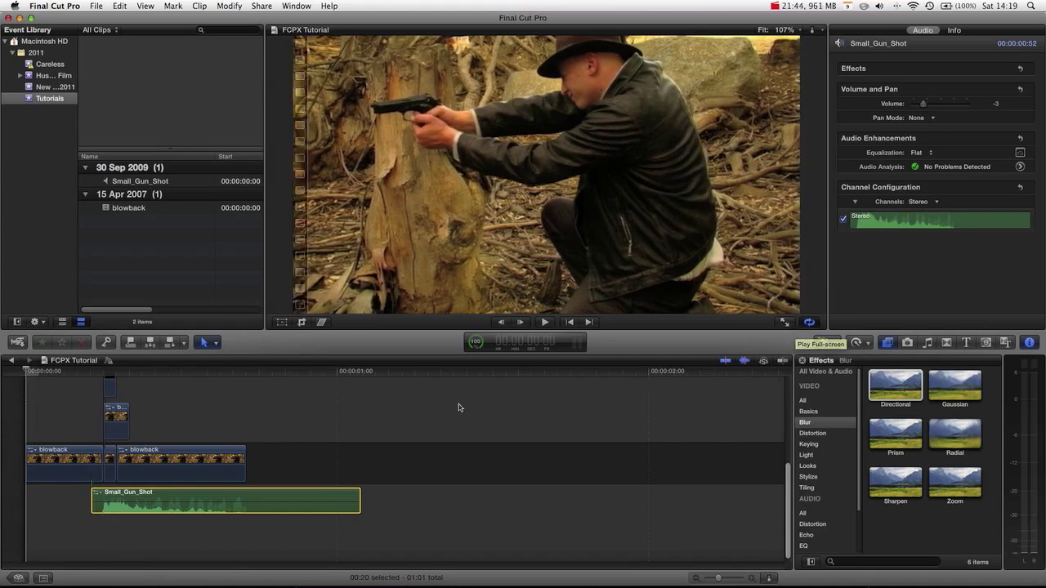
# Trim the end of Small_Gun_Shot so it ends with the blowback clips, previewing playback.
pyautogui.press('space')
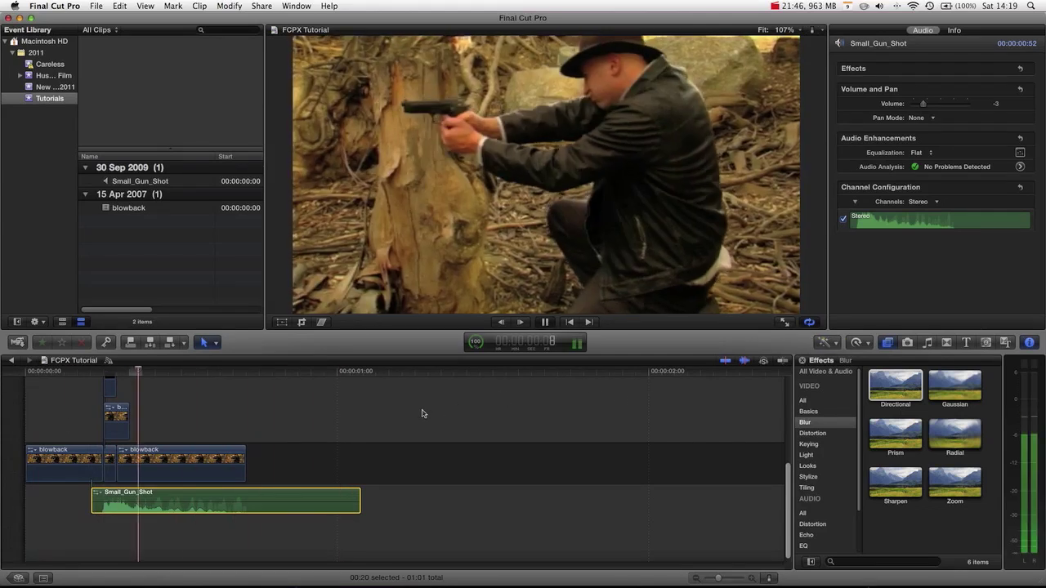
pyautogui.press('space')
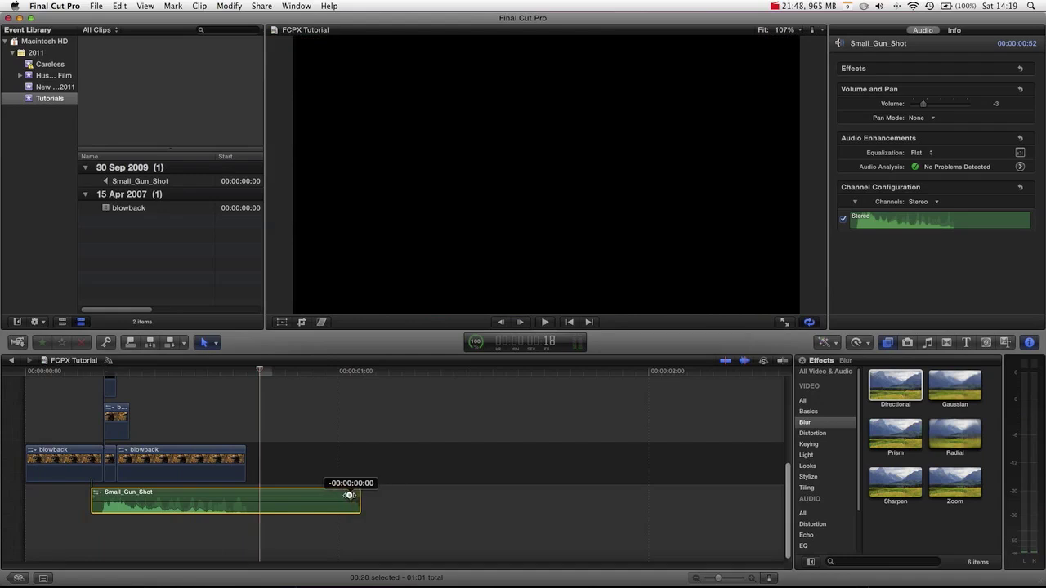
pyautogui.moveTo(343, 495); pyautogui.dragTo(246, 496)
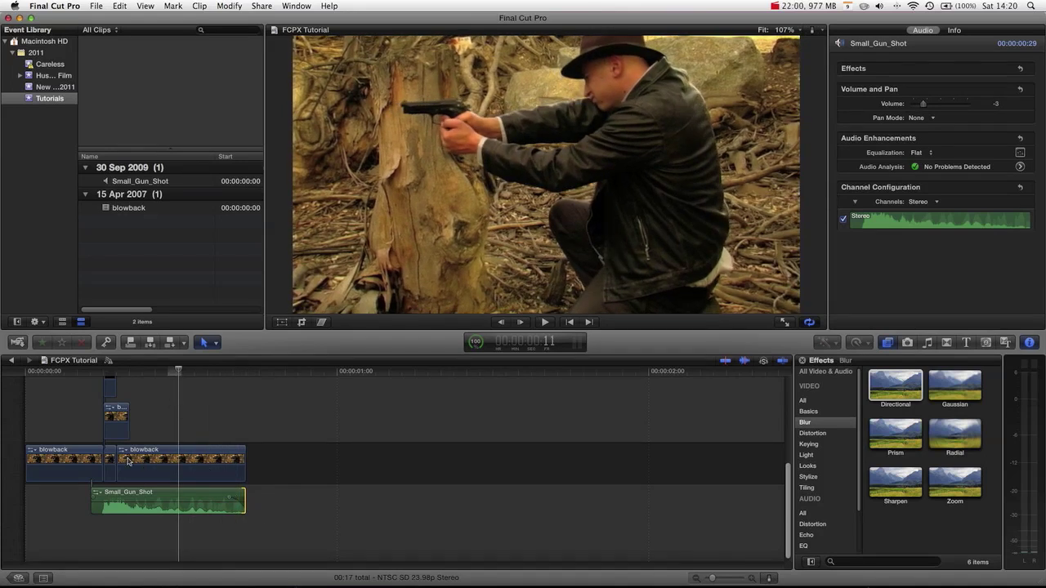
pyautogui.press('space')
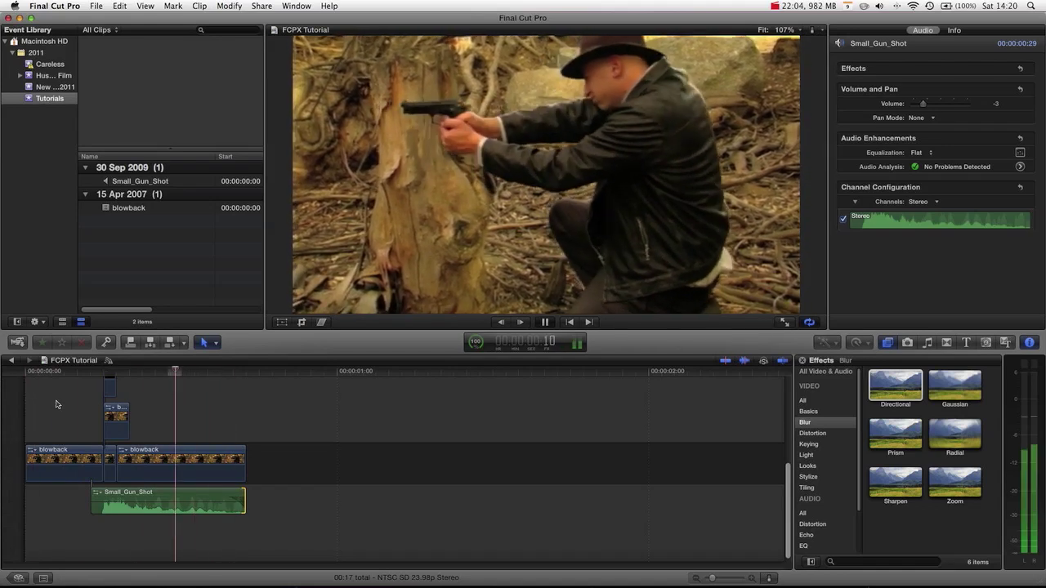
pyautogui.press('space')
# Scrub to the gunshot and marquee-select all blowback clips plus the gunshot sound.
pyautogui.moveTo(85, 371); pyautogui.dragTo(116, 373)
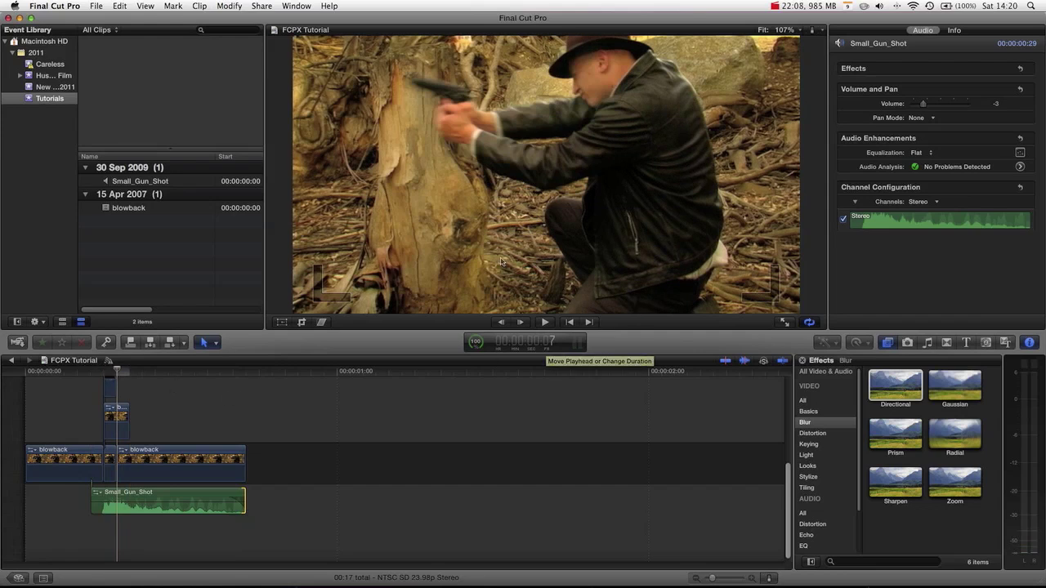
pyautogui.click(160, 500)
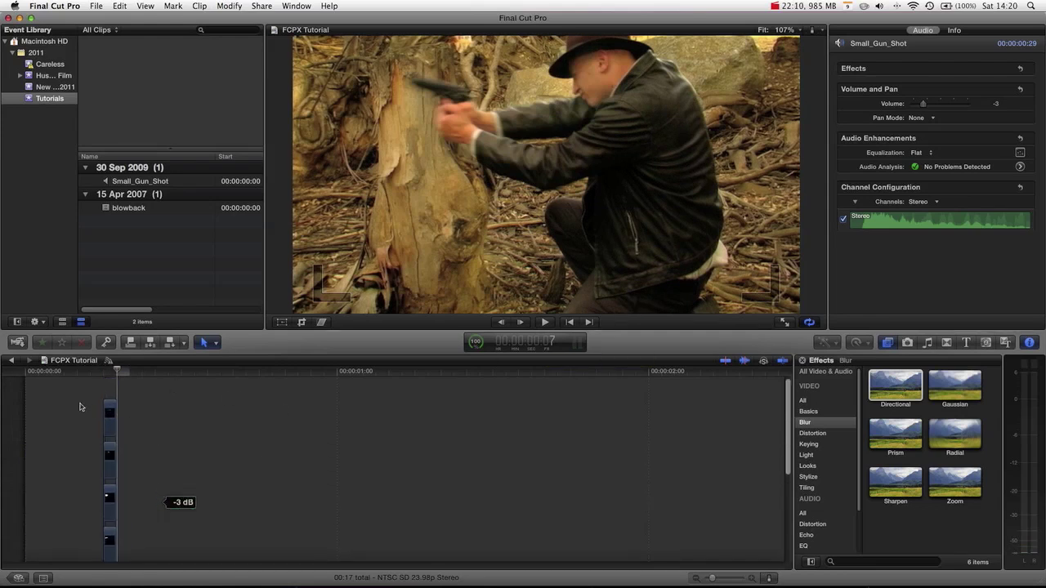
pyautogui.moveTo(92, 410); pyautogui.dragTo(180, 520)
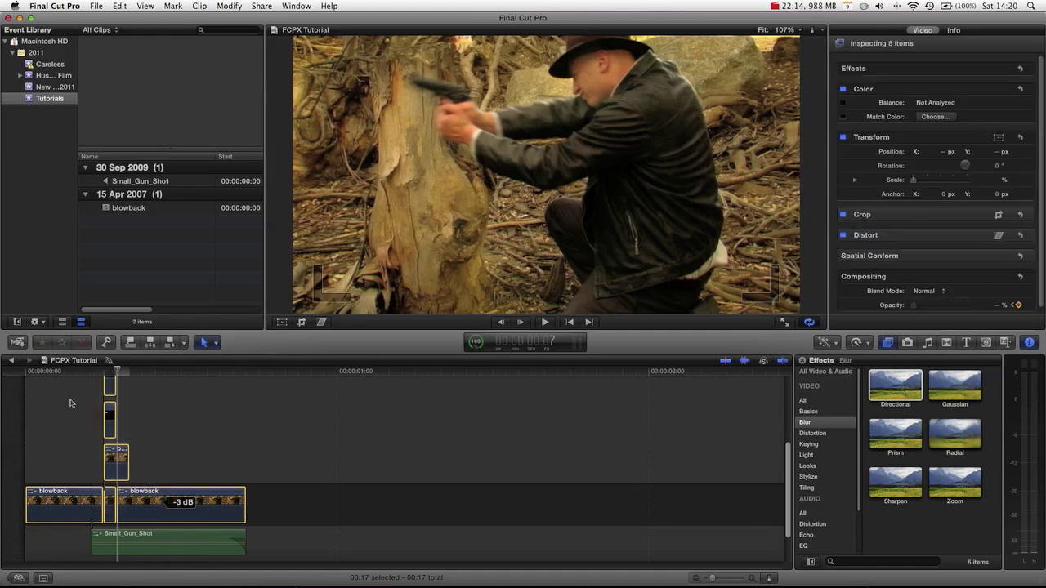
# Combine the selected blowback layers and gunshot sound into one new compound clip.
pyautogui.click(210, 553)
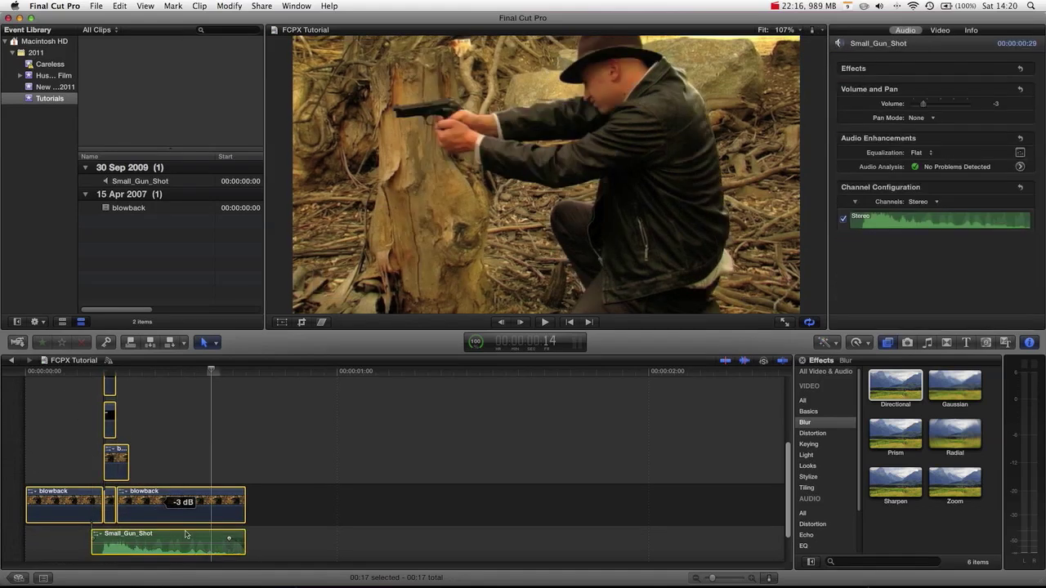
pyautogui.rightClick(186, 539)
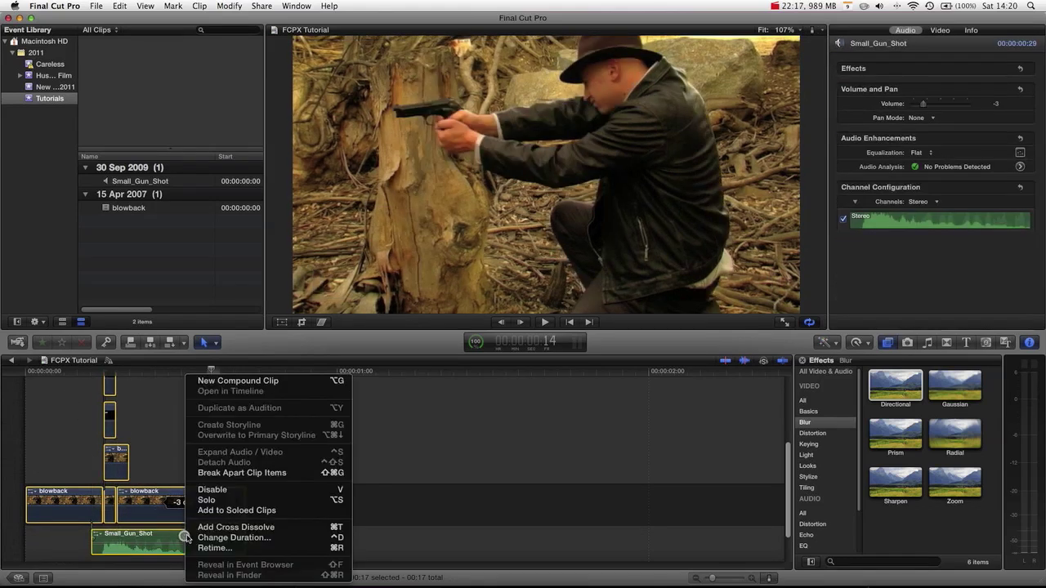
pyautogui.click(243, 382)
# Scrub and play back the new compound clip from the muzzle flash frame.
pyautogui.click(106, 374)
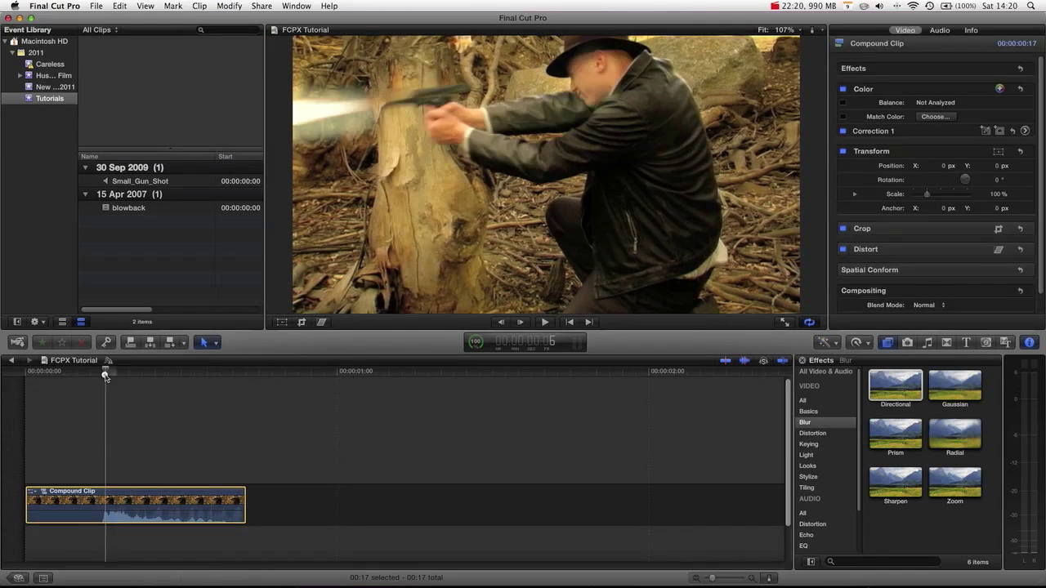
pyautogui.moveTo(106, 374); pyautogui.dragTo(157, 385)
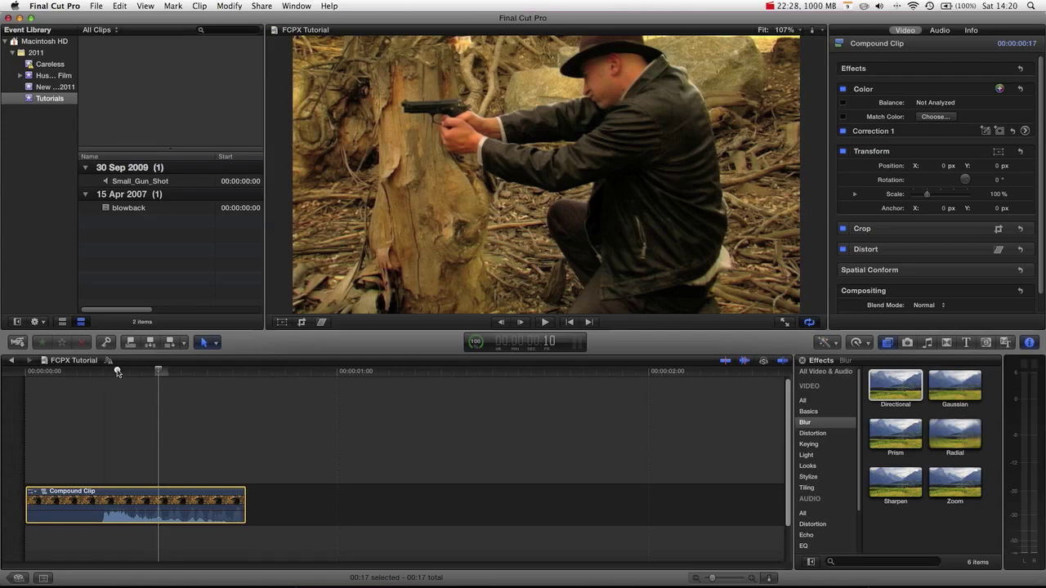
pyautogui.press('space')
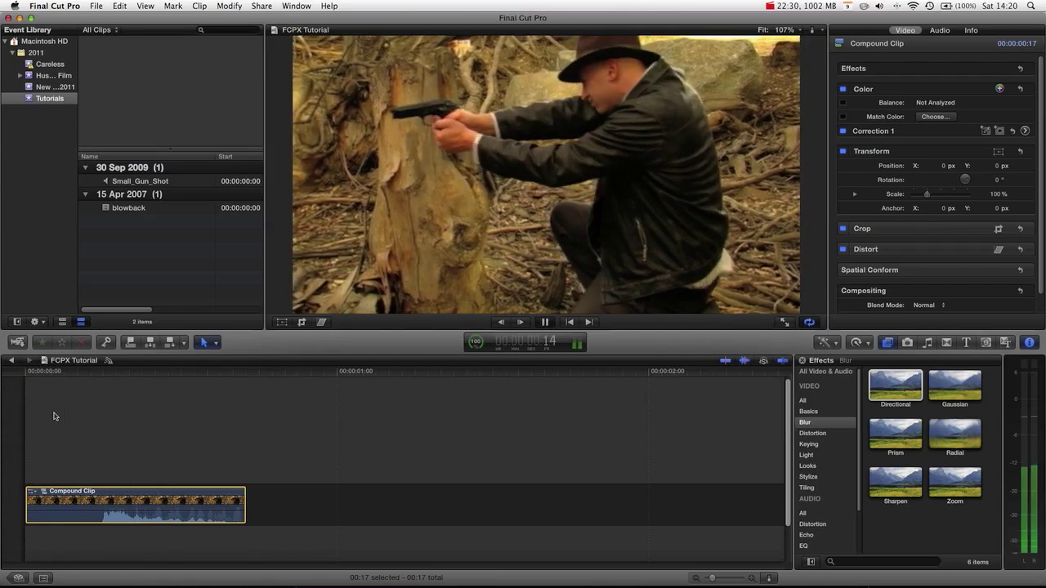
pyautogui.press('space')
pyautogui.moveTo(84, 376); pyautogui.dragTo(107, 369)
pyautogui.doubleClick(125, 499)
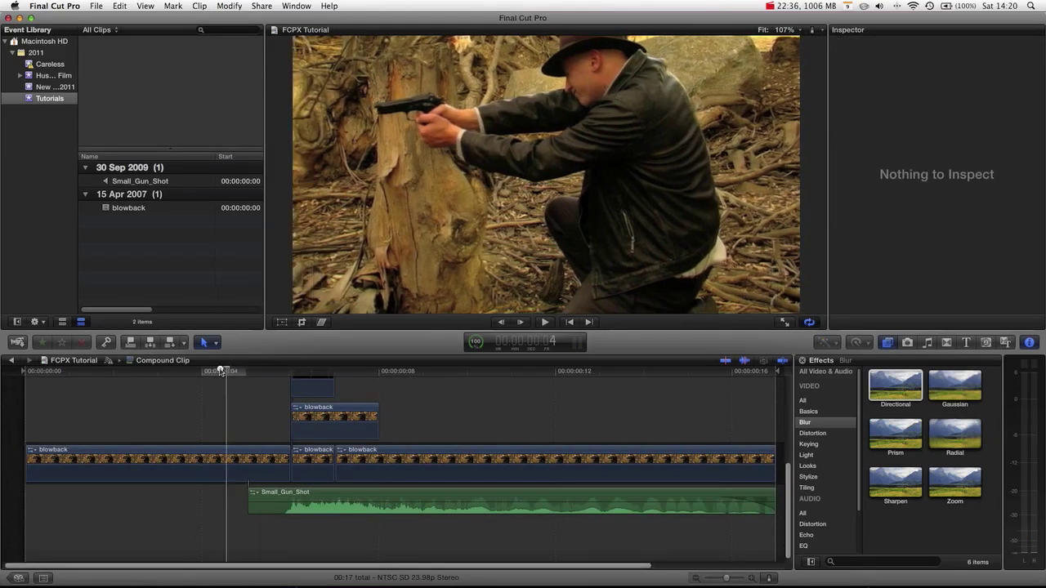
pyautogui.hscroll(5, 245, 376)
pyautogui.hscroll(-5, 241, 382)
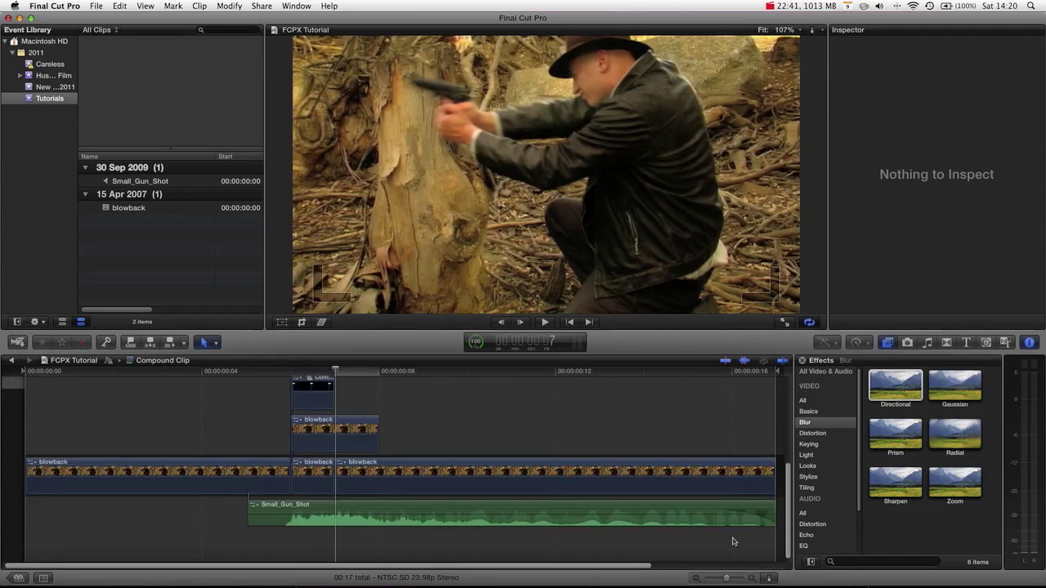
pyautogui.scroll(-2, 733, 541)
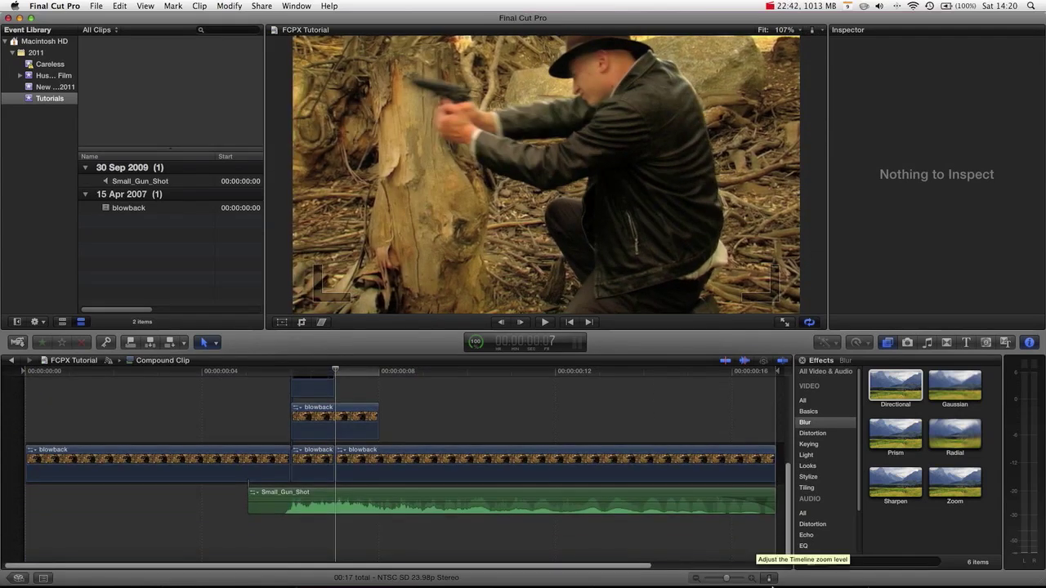
pyautogui.click(768, 578)
pyautogui.click(829, 516)
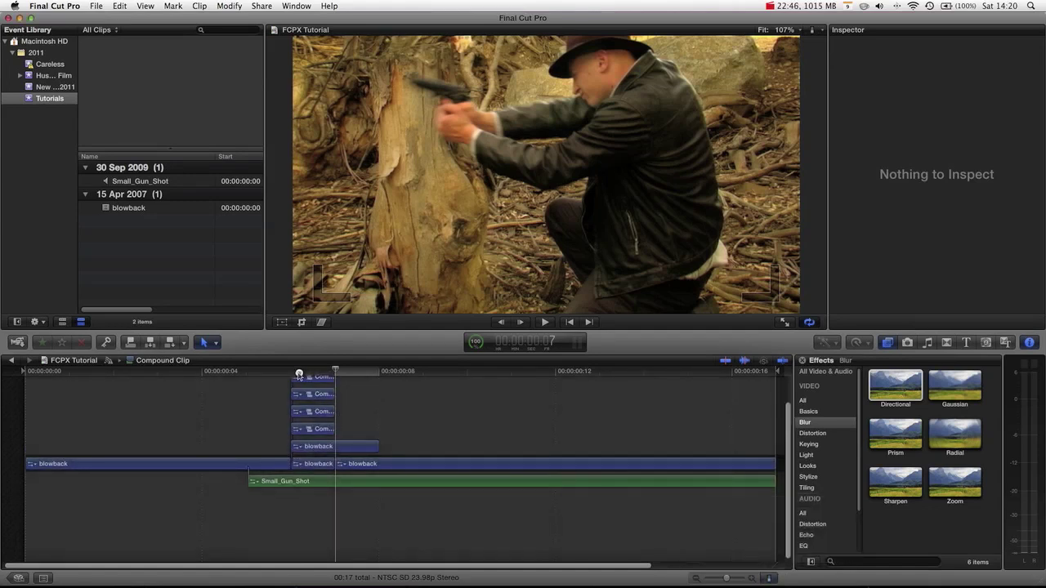
pyautogui.moveTo(299, 372); pyautogui.dragTo(255, 377)
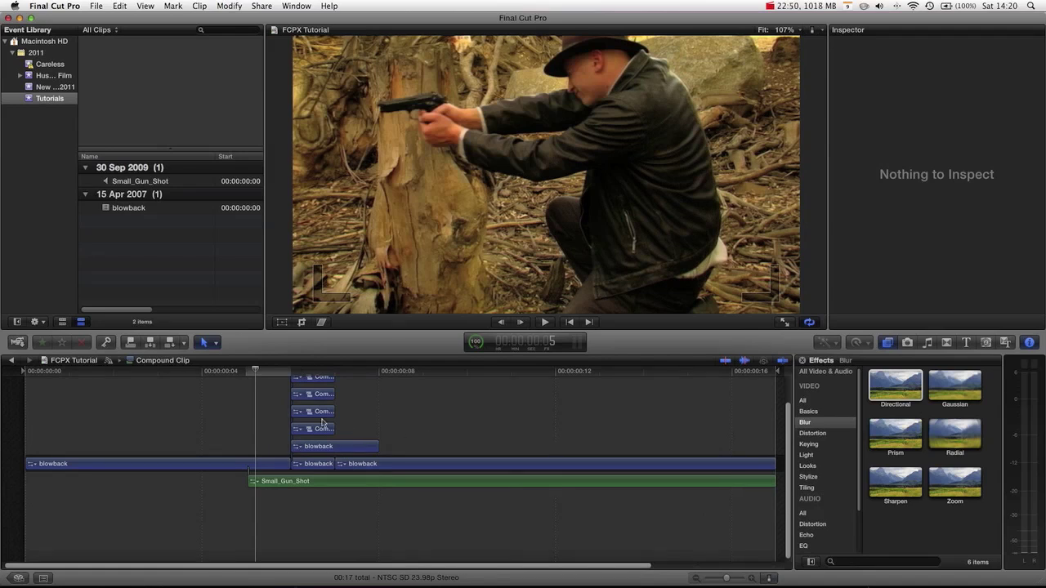
pyautogui.click(287, 393)
pyautogui.moveTo(286, 393); pyautogui.dragTo(341, 399)
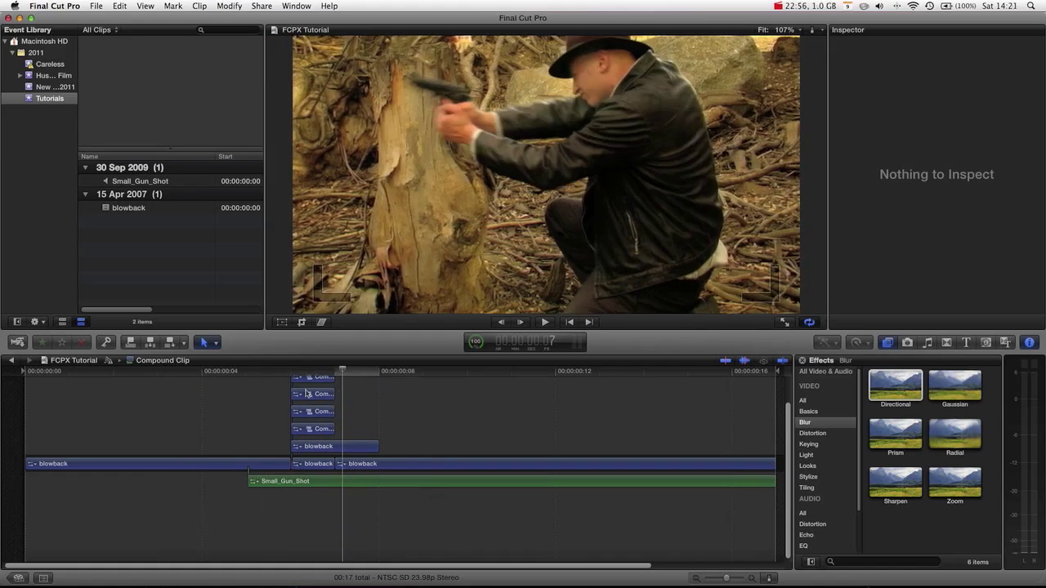
pyautogui.moveTo(257, 372)
pyautogui.mouseDown()
pyautogui.moveTo(357, 372)
pyautogui.moveTo(267, 373)
pyautogui.mouseUp()
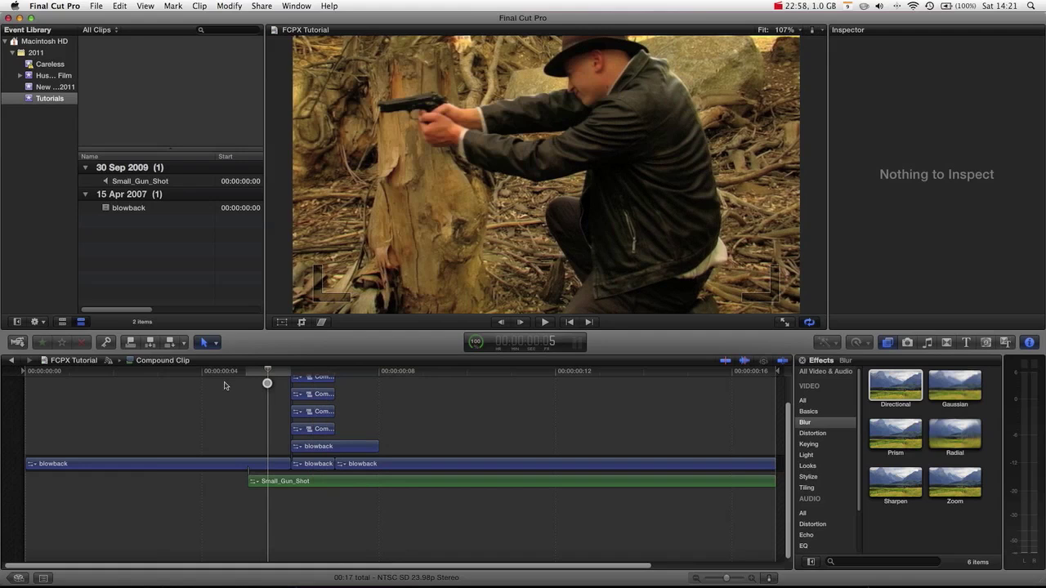
# Inspect the compound clip's separated audio and contents from the main FCPX Tutorial timeline.
pyautogui.click(12, 361)
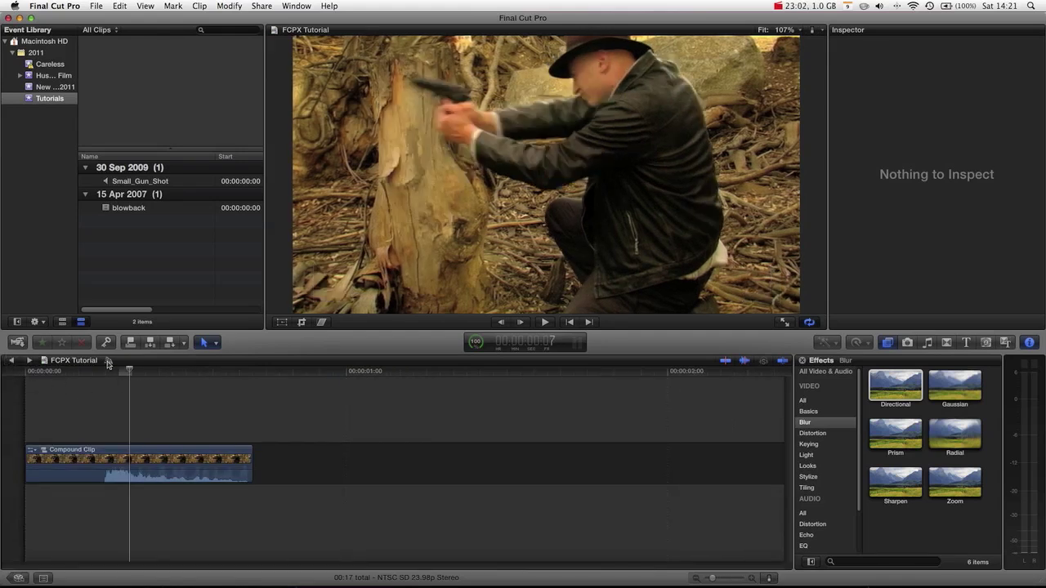
pyautogui.moveTo(122, 369); pyautogui.dragTo(101, 372)
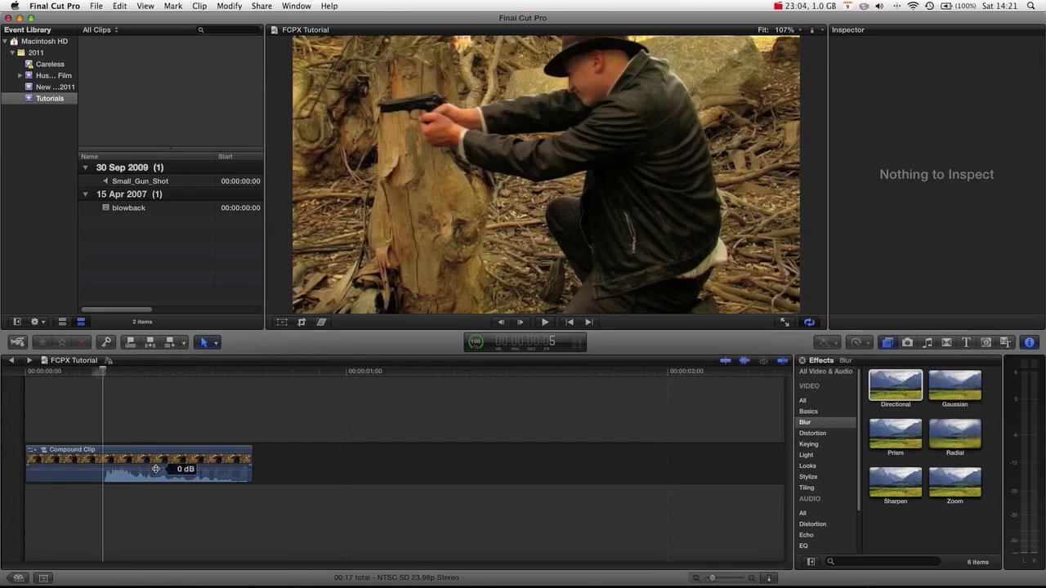
pyautogui.doubleClick(154, 477)
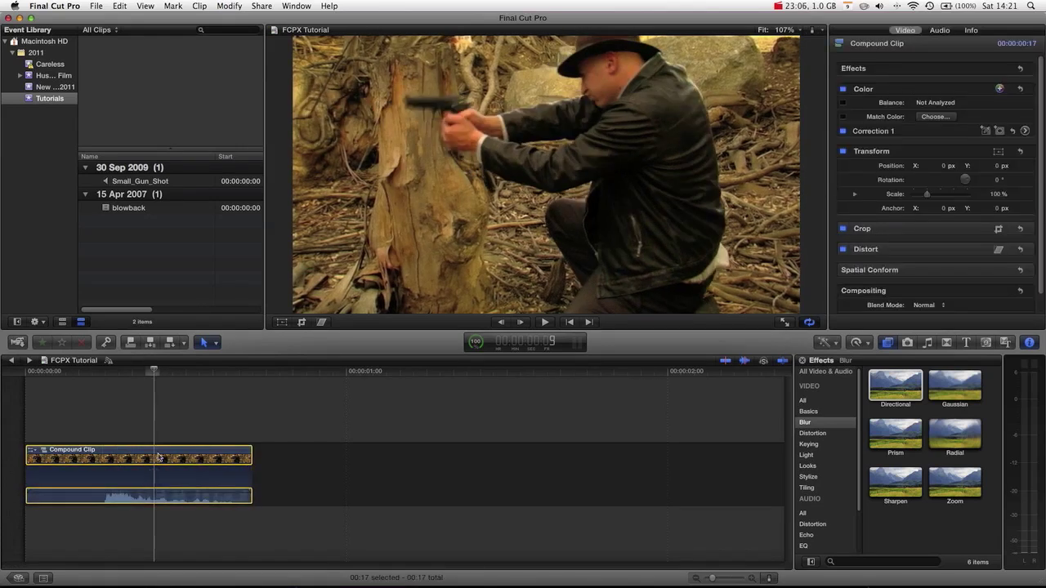
pyautogui.doubleClick(158, 455)
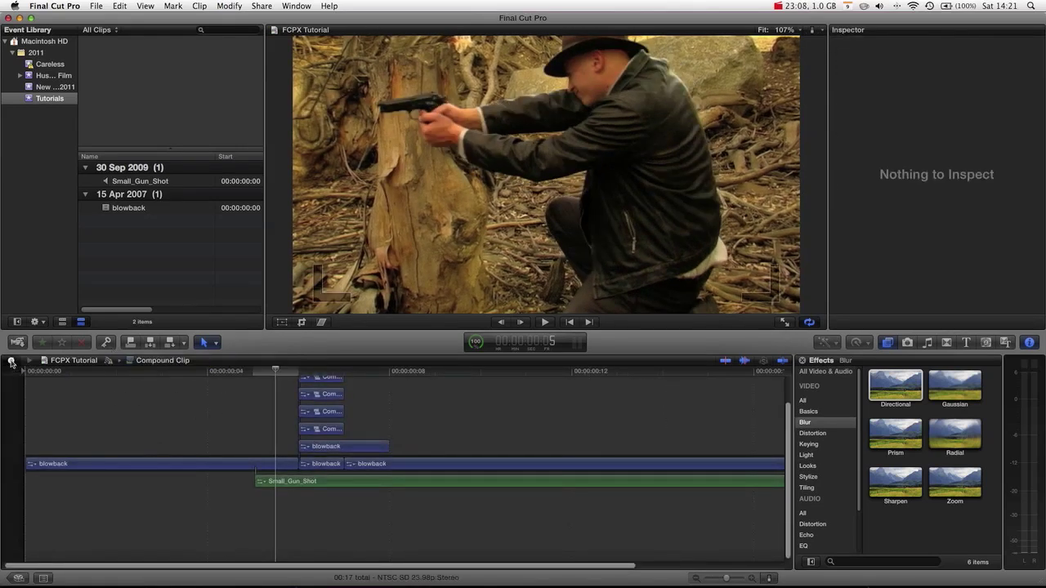
pyautogui.click(13, 361)
pyautogui.rightClick(146, 452)
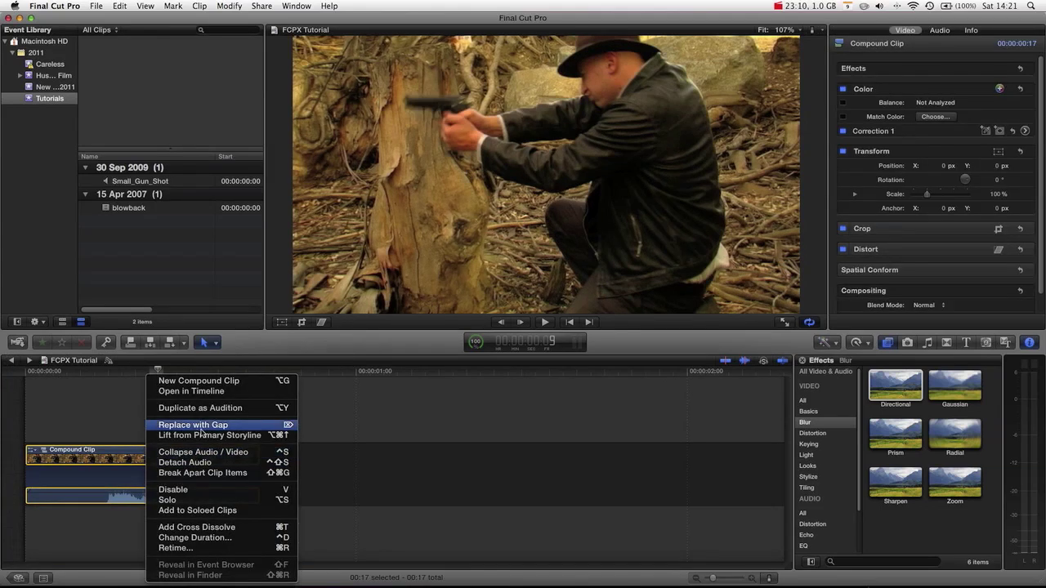
pyautogui.click(379, 433)
pyautogui.moveTo(159, 371)
pyautogui.mouseDown()
pyautogui.moveTo(87, 373)
pyautogui.moveTo(158, 373)
pyautogui.mouseUp()
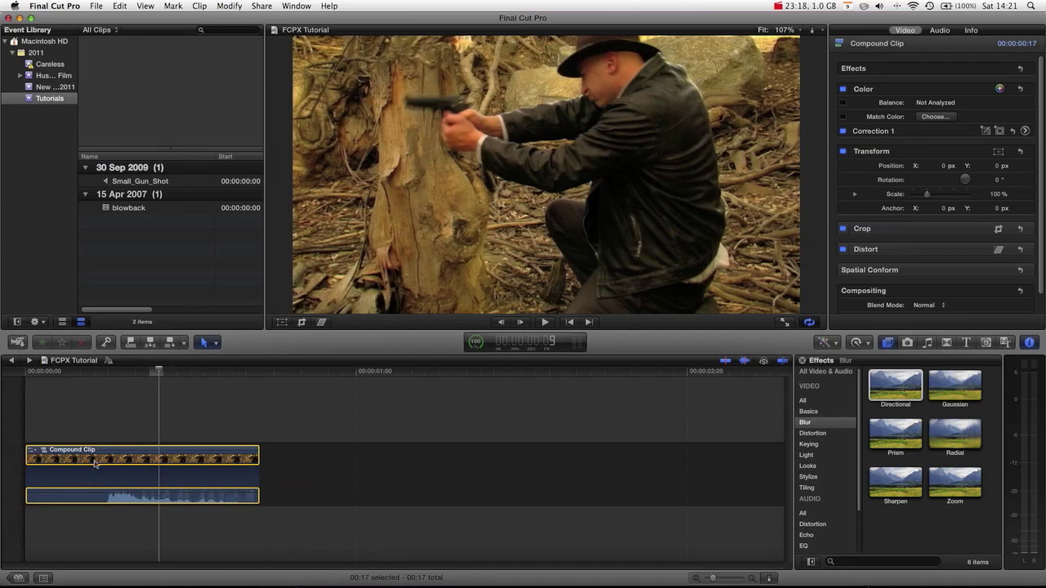
pyautogui.moveTo(65, 371); pyautogui.dragTo(212, 371)
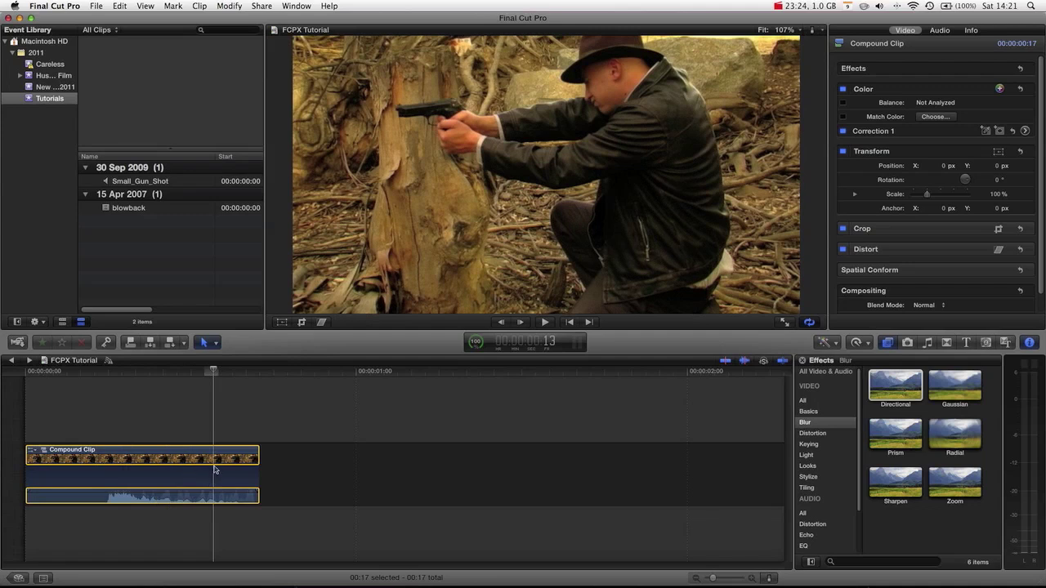
# Wrap the compound clip's video and audio into a single new compound clip and check frames.
pyautogui.rightClick(181, 456)
pyautogui.click(271, 388)
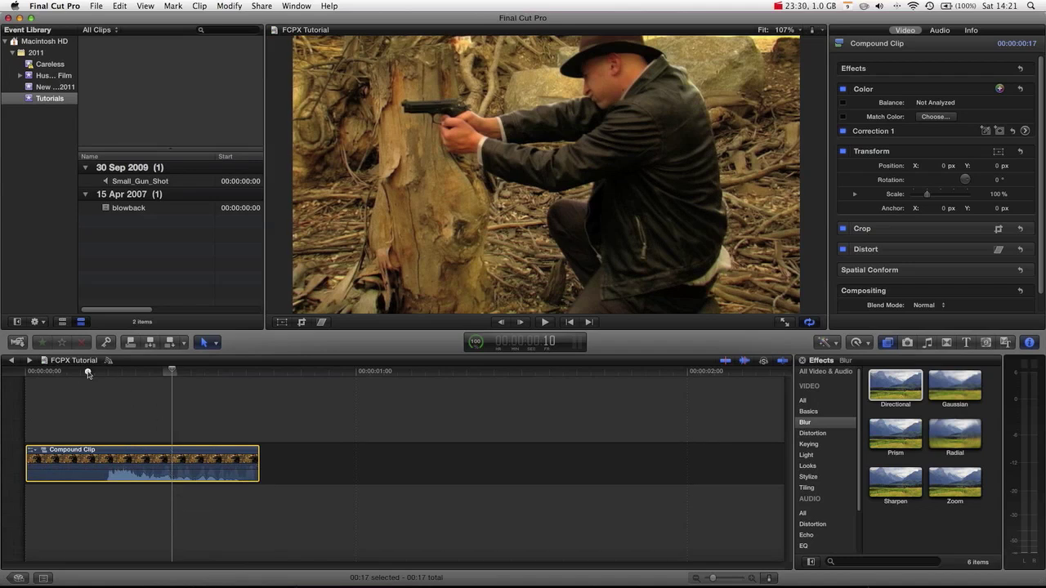
pyautogui.click(116, 377)
pyautogui.click(77, 379)
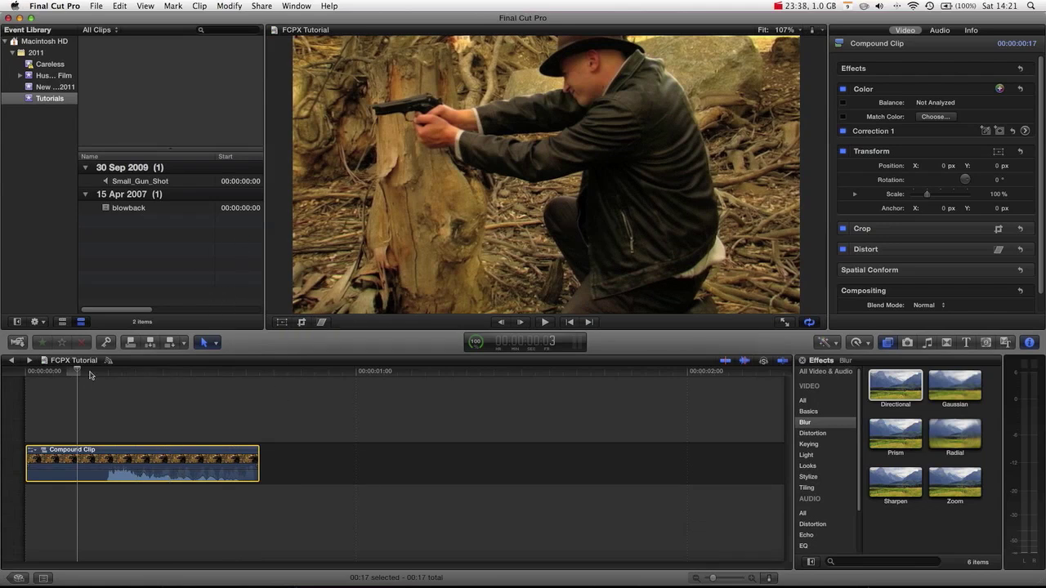
pyautogui.moveTo(97, 373); pyautogui.dragTo(130, 372)
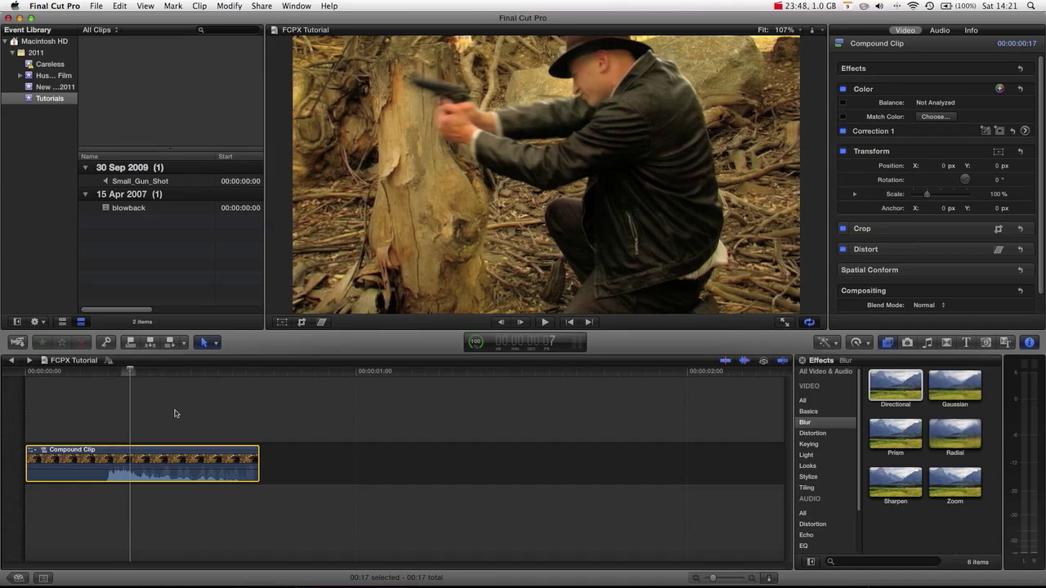
pyautogui.moveTo(124, 378); pyautogui.dragTo(163, 375)
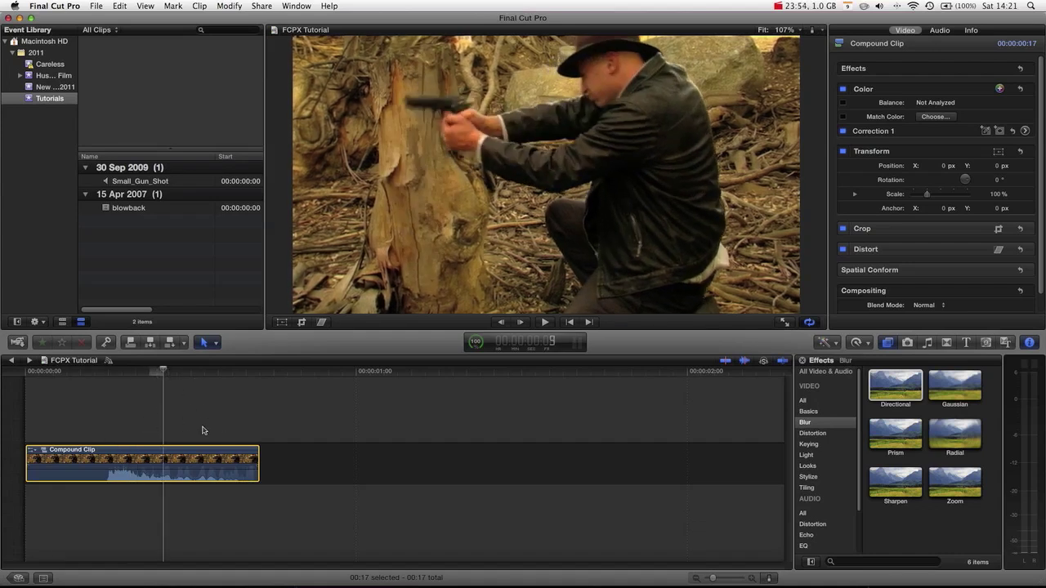